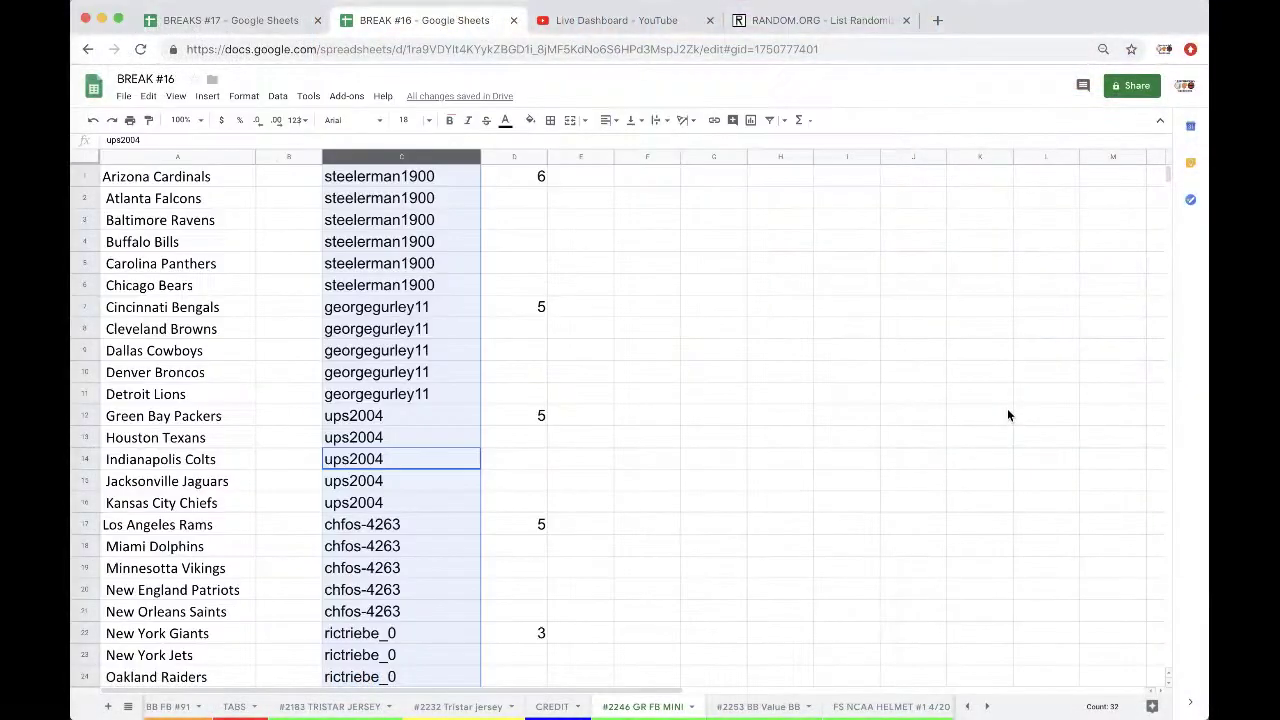
# Enter a count of 1 in D32 on the Washington Redskins row
pyautogui.click(463, 228)
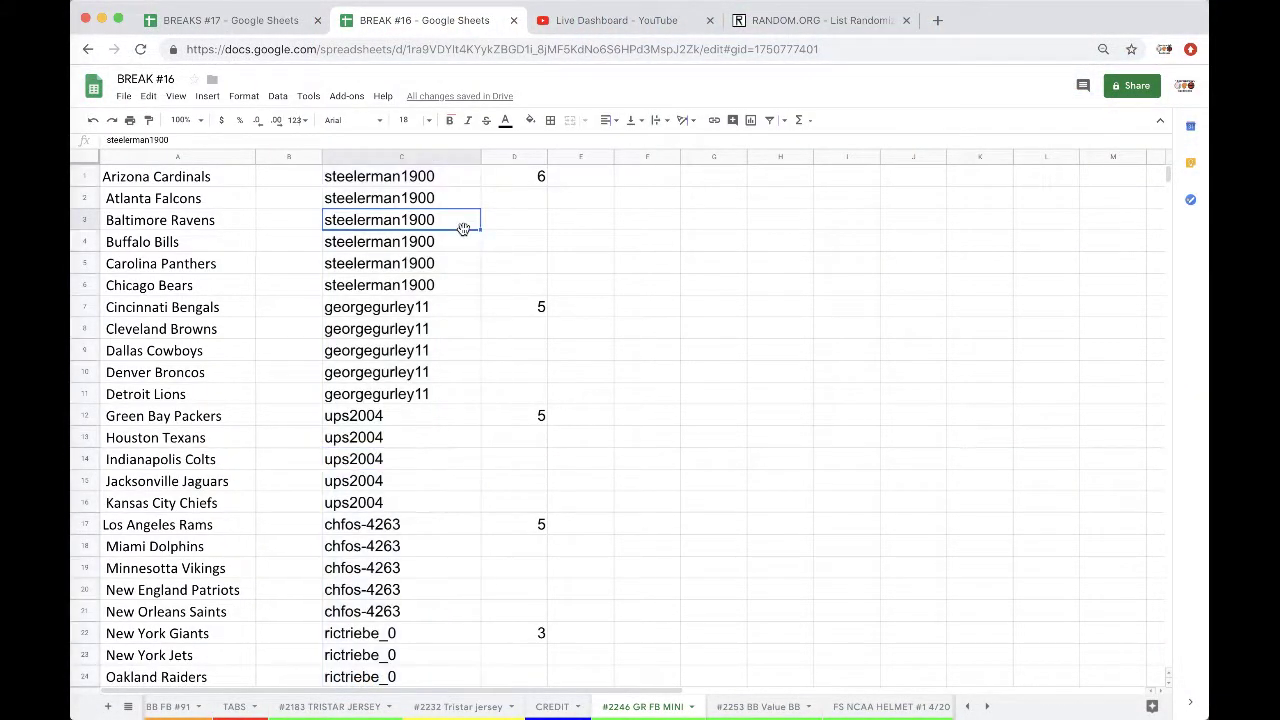
pyautogui.scroll(-2, 443, 280)
pyautogui.scroll(-1, 444, 286)
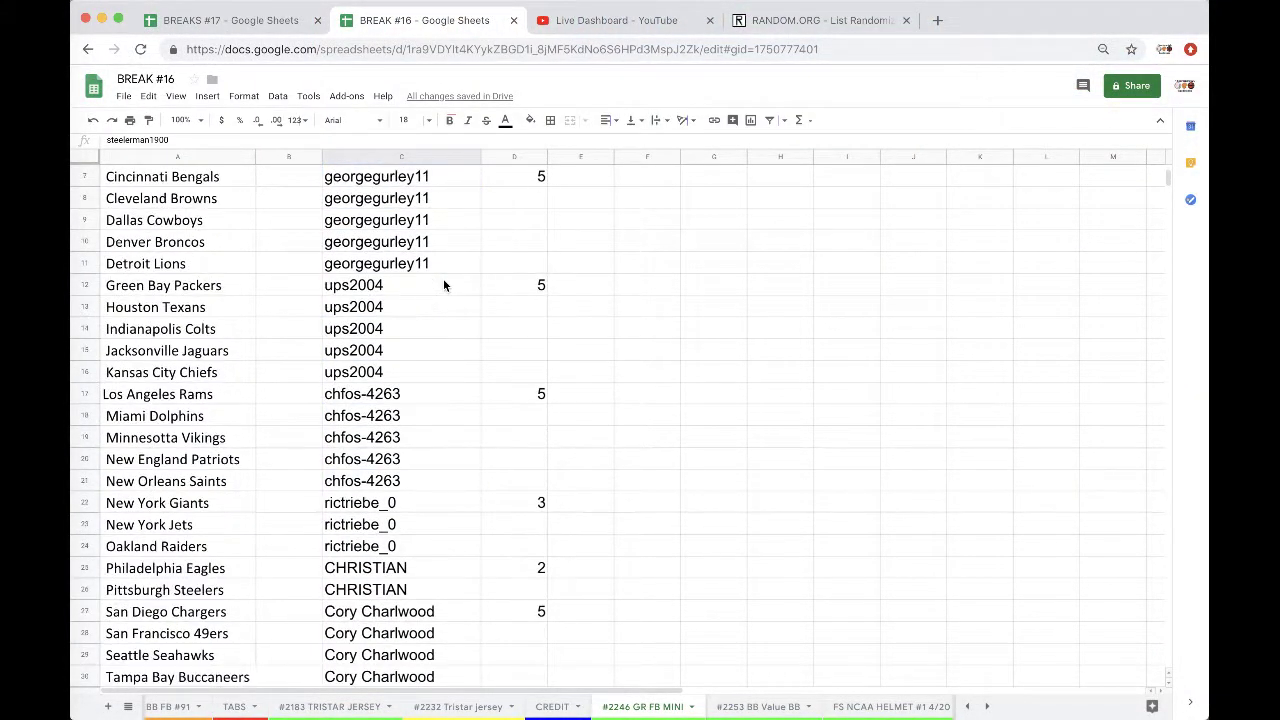
pyautogui.scroll(-2, 443, 285)
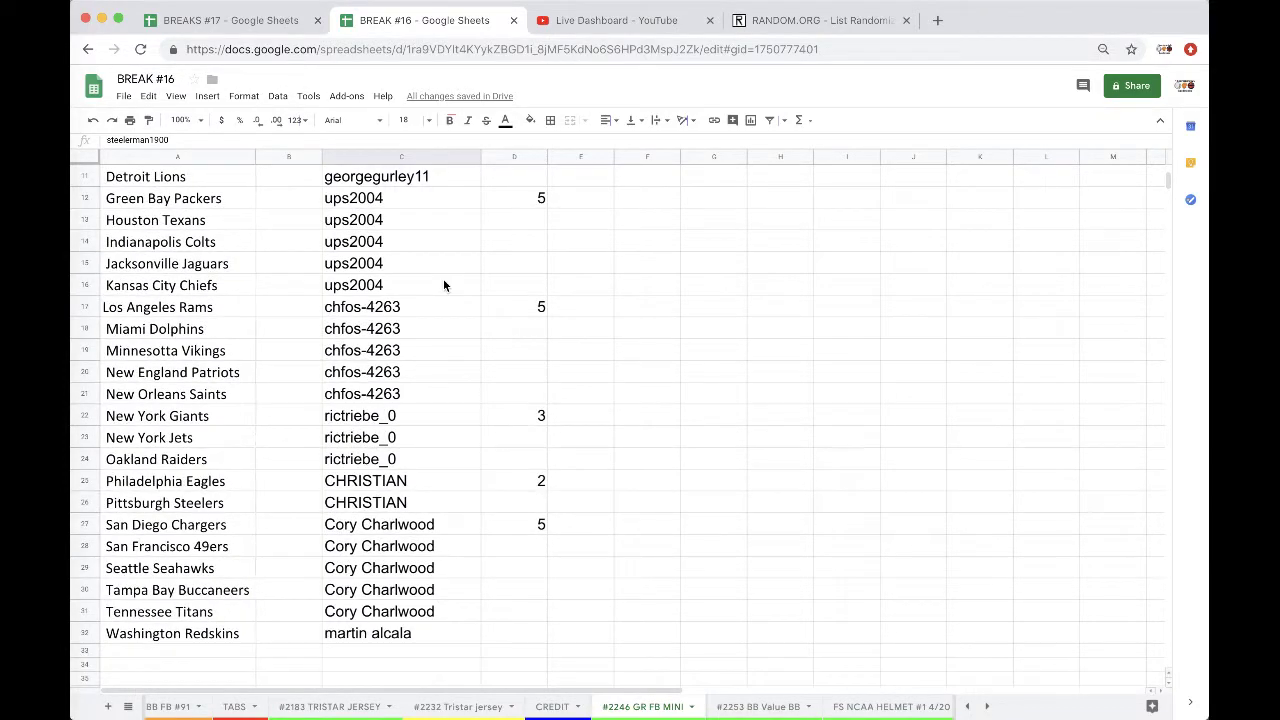
pyautogui.scroll(-1, 443, 285)
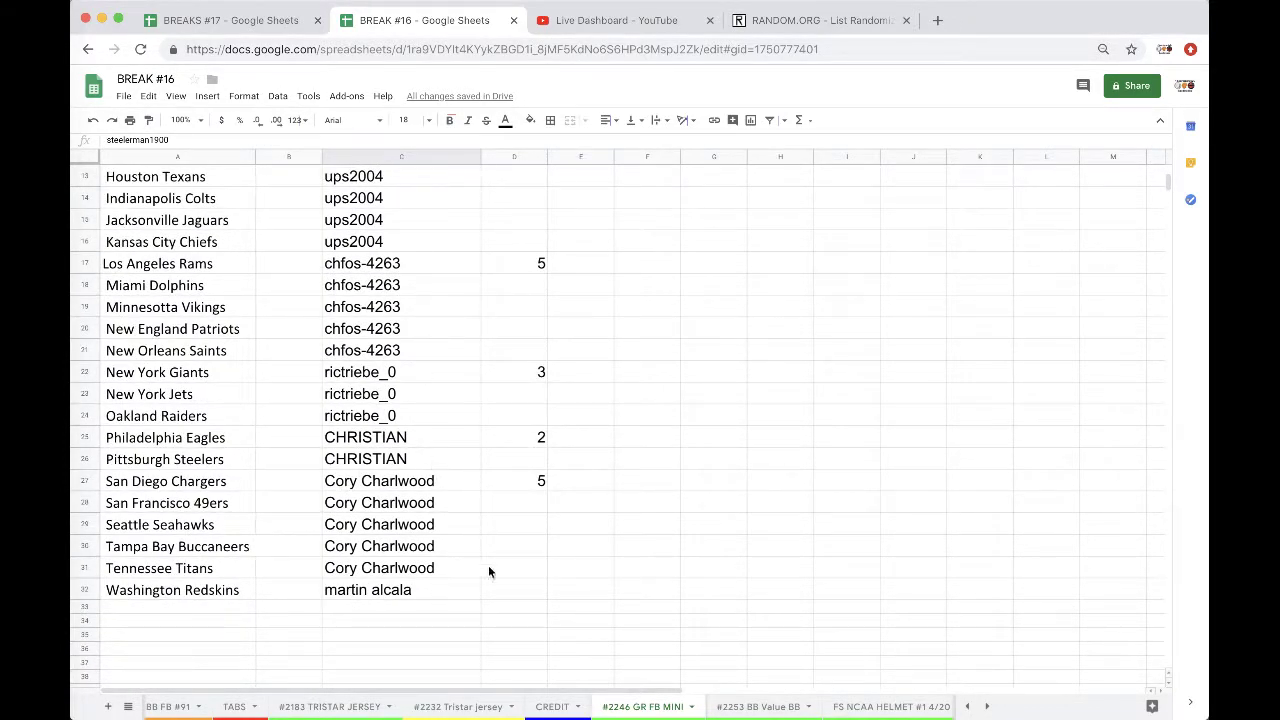
pyautogui.click(502, 590)
pyautogui.write('1')
# Copy all of column C's owner names
pyautogui.click(401, 157)
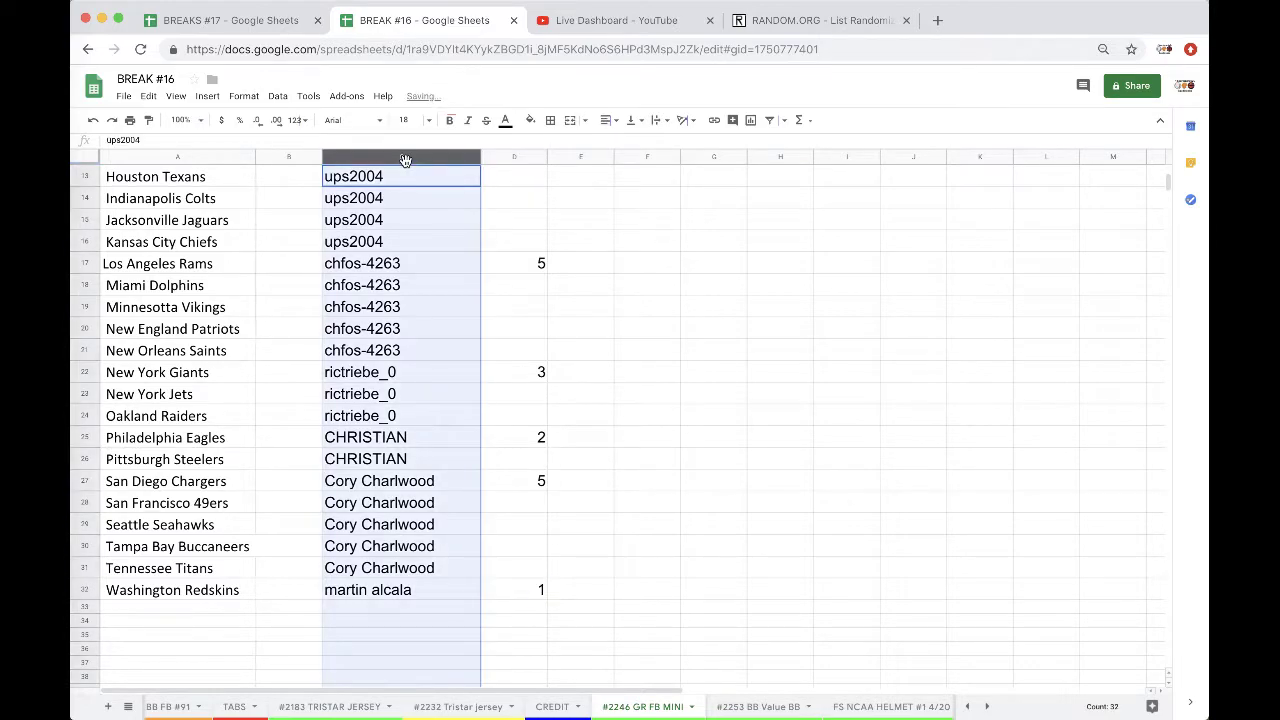
pyautogui.hotkey('ctrl', 'c')
pyautogui.scroll(5, 436, 433)
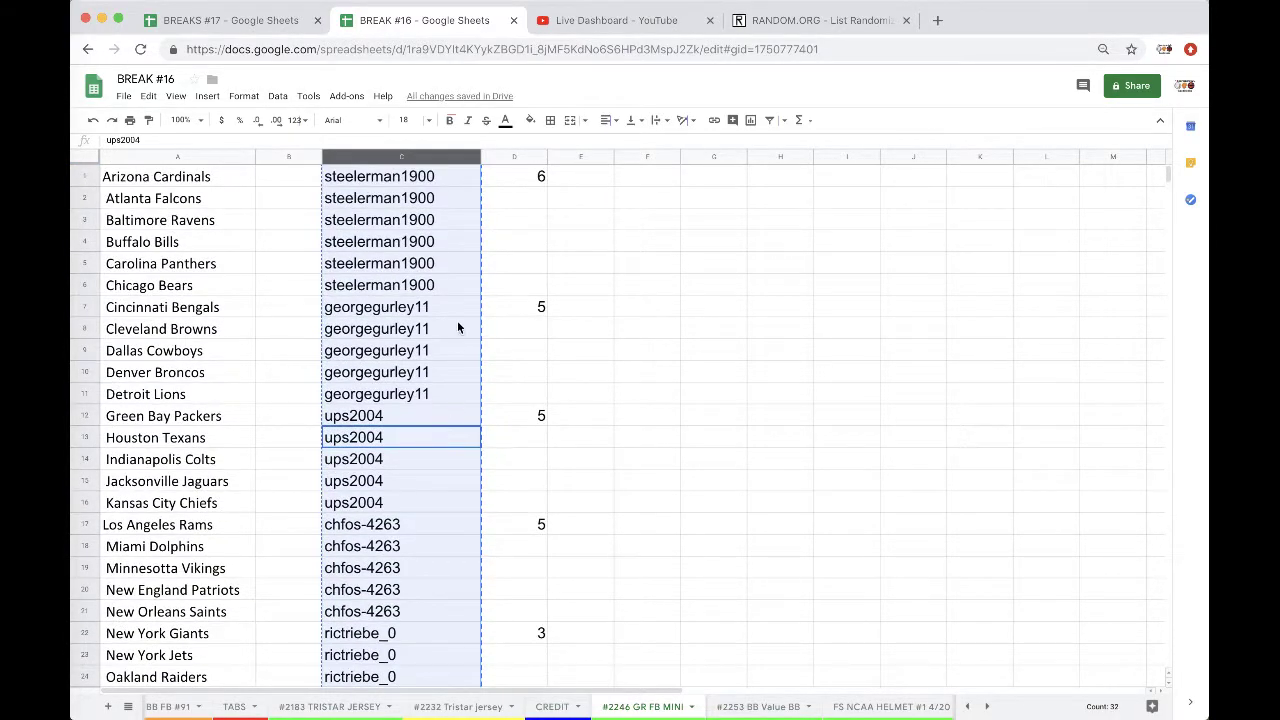
# Reload RANDOM.ORG's List Randomizer and paste in the copied names
pyautogui.moveTo(777, 28); pyautogui.dragTo(579, 30)
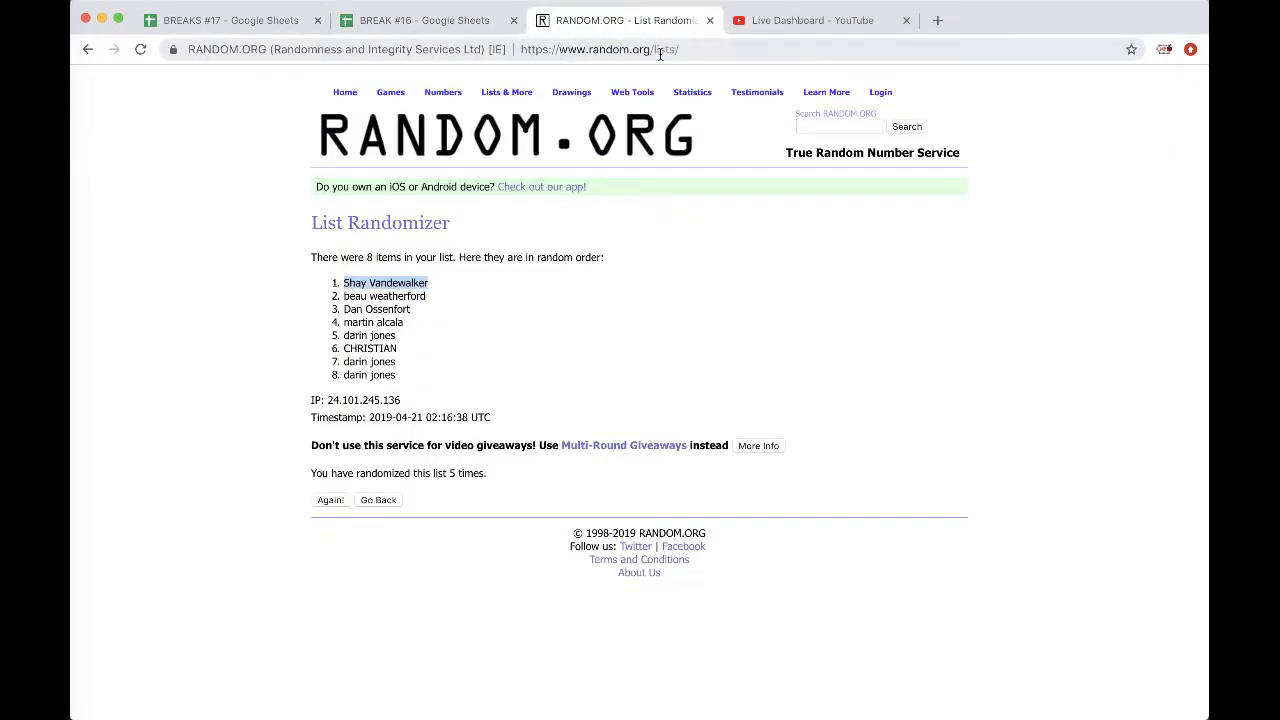
pyautogui.click(600, 49)
pyautogui.press('Return')
pyautogui.hotkey('ctrl', 'v')
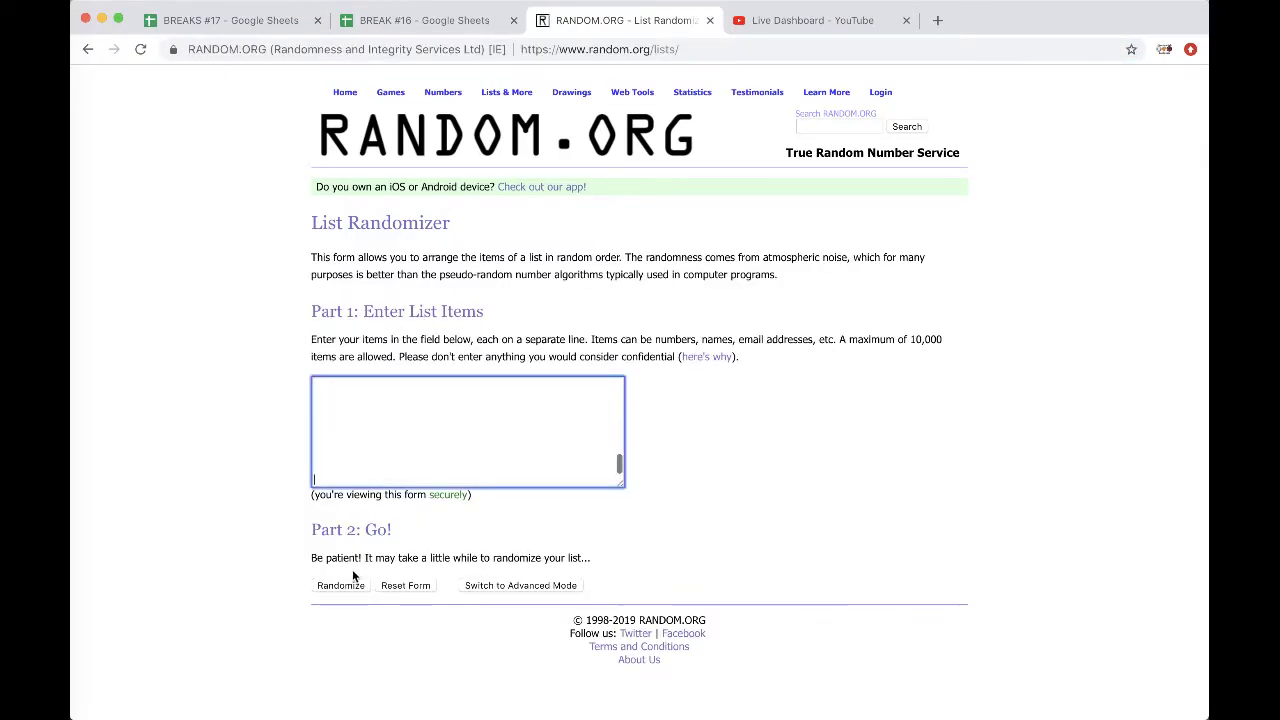
# Randomize the 32 names five times and select the final shuffled list
pyautogui.click(341, 585)
pyautogui.click(325, 618)
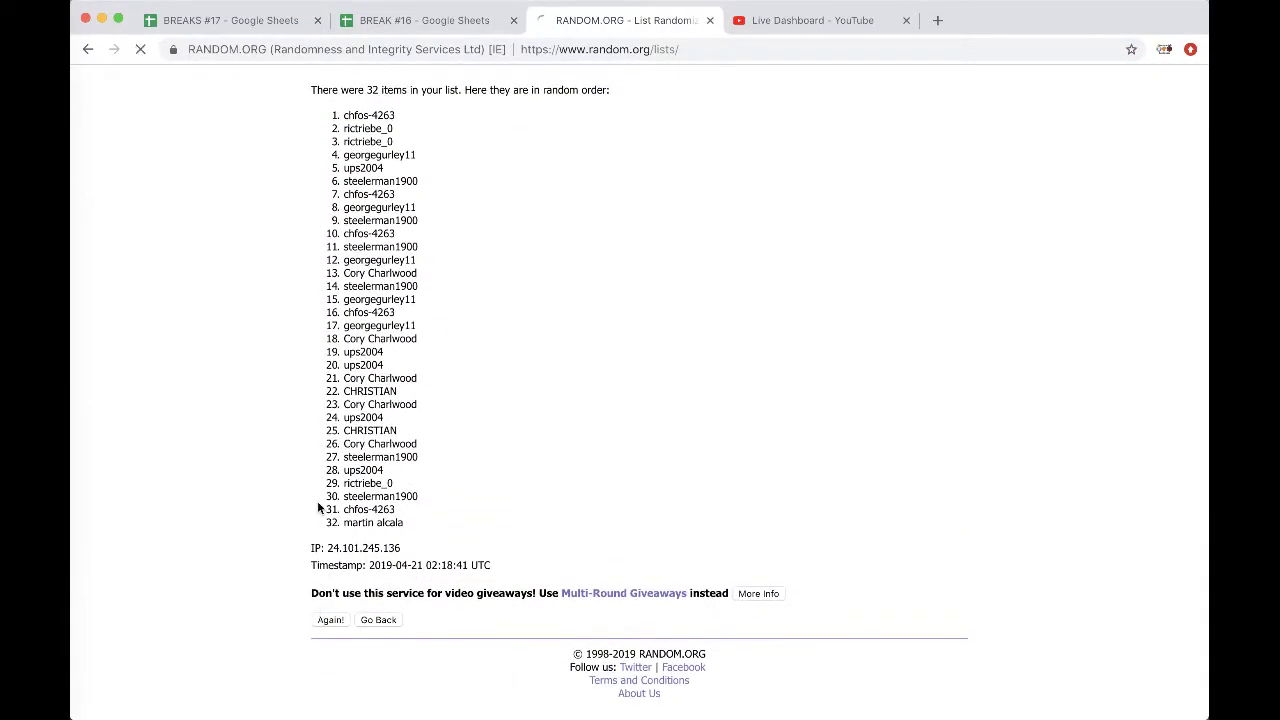
pyautogui.click(329, 618)
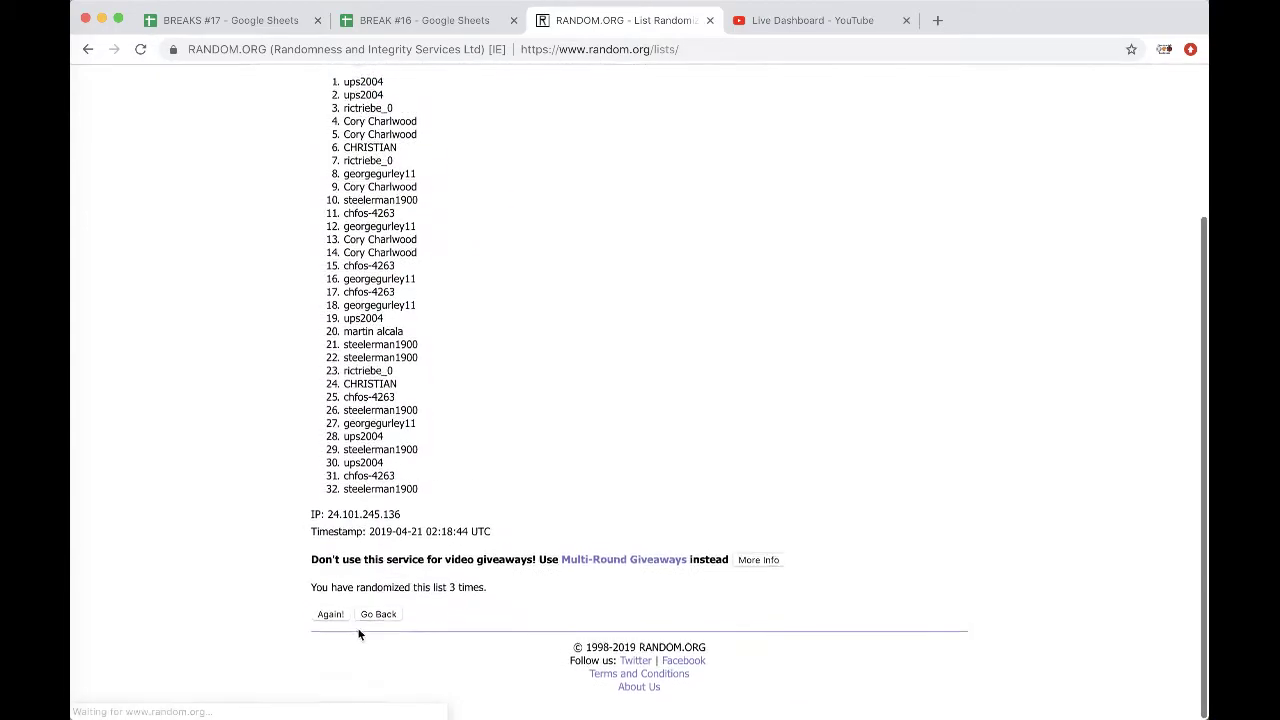
pyautogui.click(330, 618)
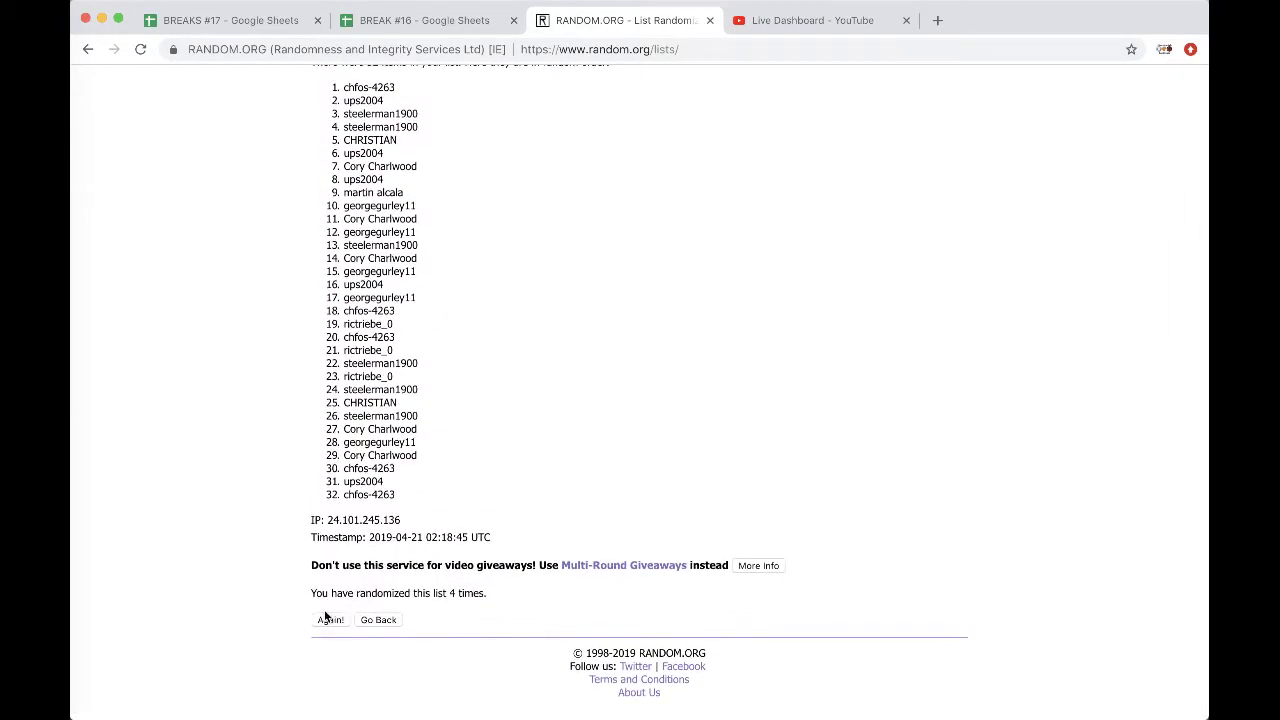
pyautogui.click(326, 619)
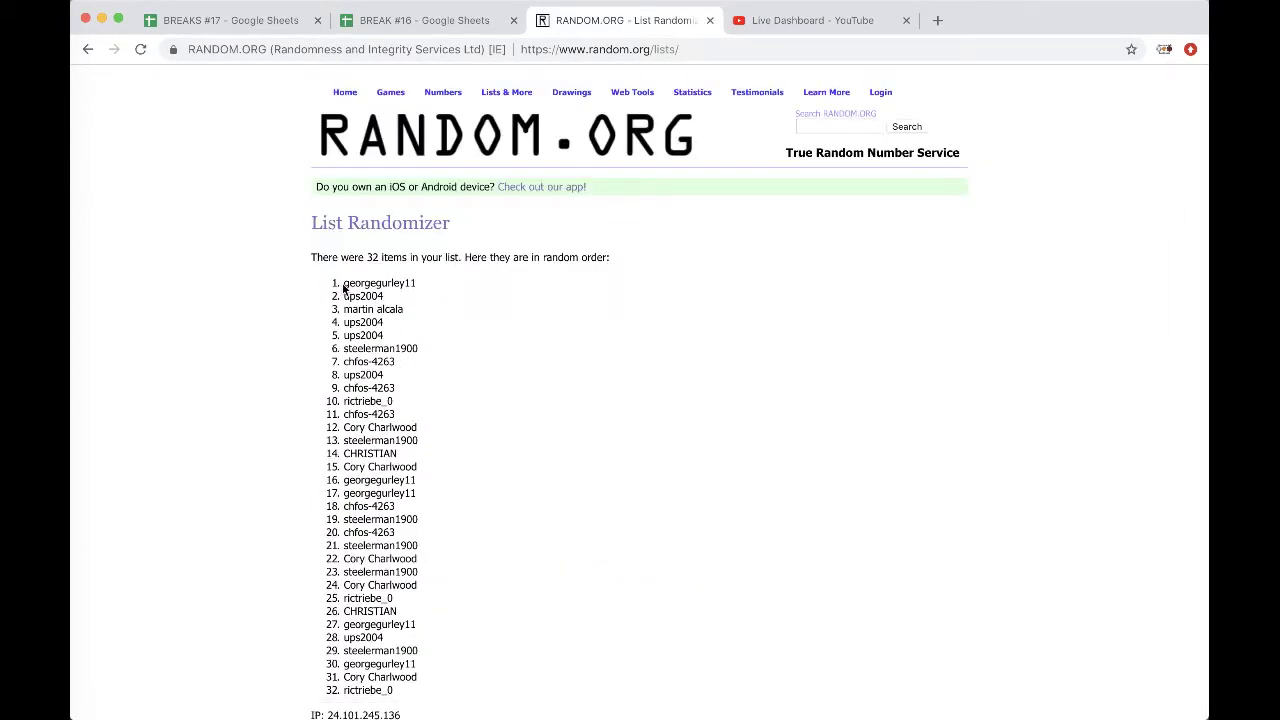
pyautogui.moveTo(343, 288)
pyautogui.mouseDown()
pyautogui.moveTo(395, 303)
pyautogui.moveTo(444, 462)
pyautogui.moveTo(433, 494)
pyautogui.mouseUp()
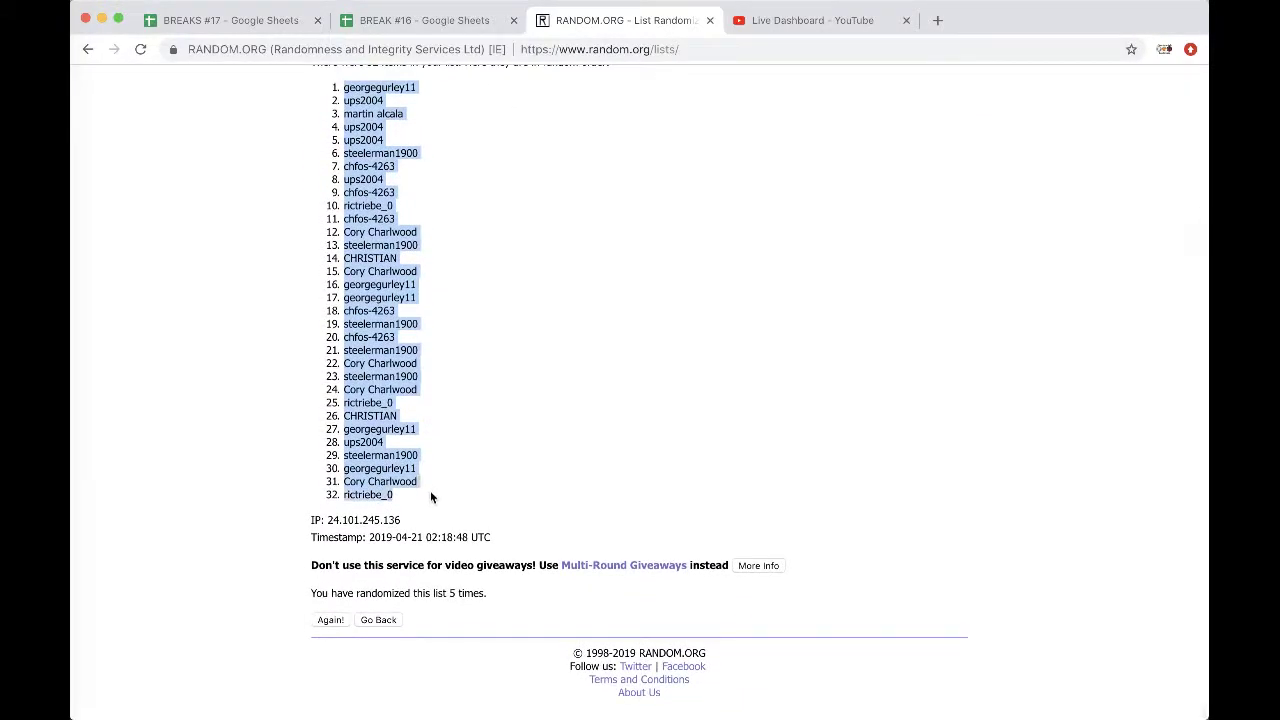
# Paste the shuffled names into column B of BREAK #16, starting at B1
pyautogui.click(385, 22)
pyautogui.click(276, 181)
pyautogui.hotkey('ctrl', 'v')
# Set column B to font size 18 and widen it to fit the names
pyautogui.click(412, 120)
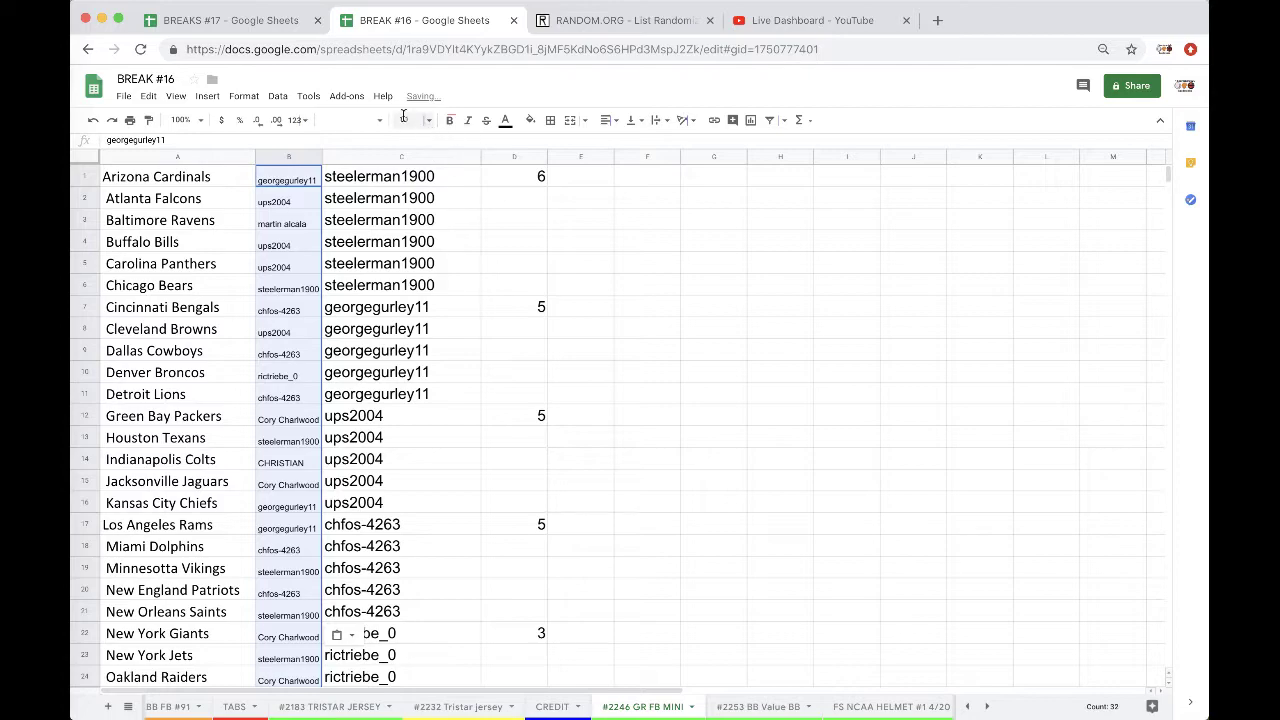
pyautogui.click(413, 311)
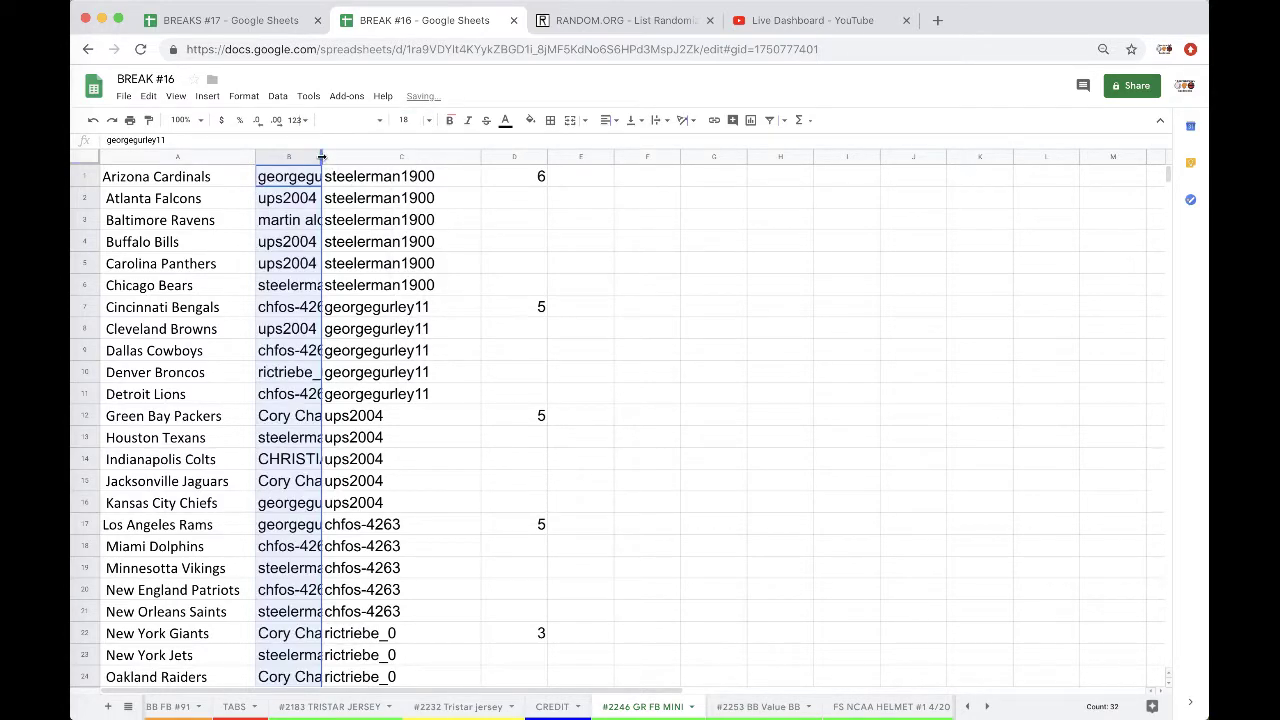
pyautogui.doubleClick(321, 157)
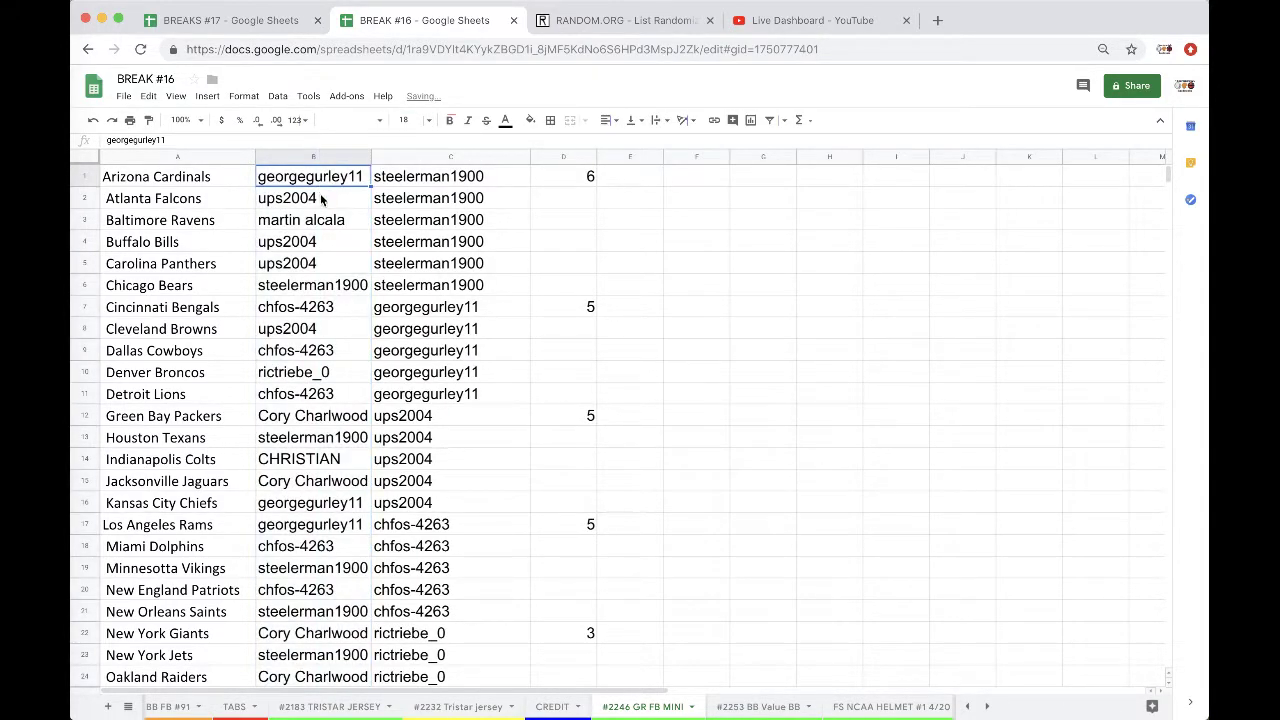
pyautogui.scroll(-1, 321, 200)
pyautogui.scroll(1, 321, 200)
# Sort the whole sheet A→Z by column B
pyautogui.click(313, 157)
pyautogui.click(278, 96)
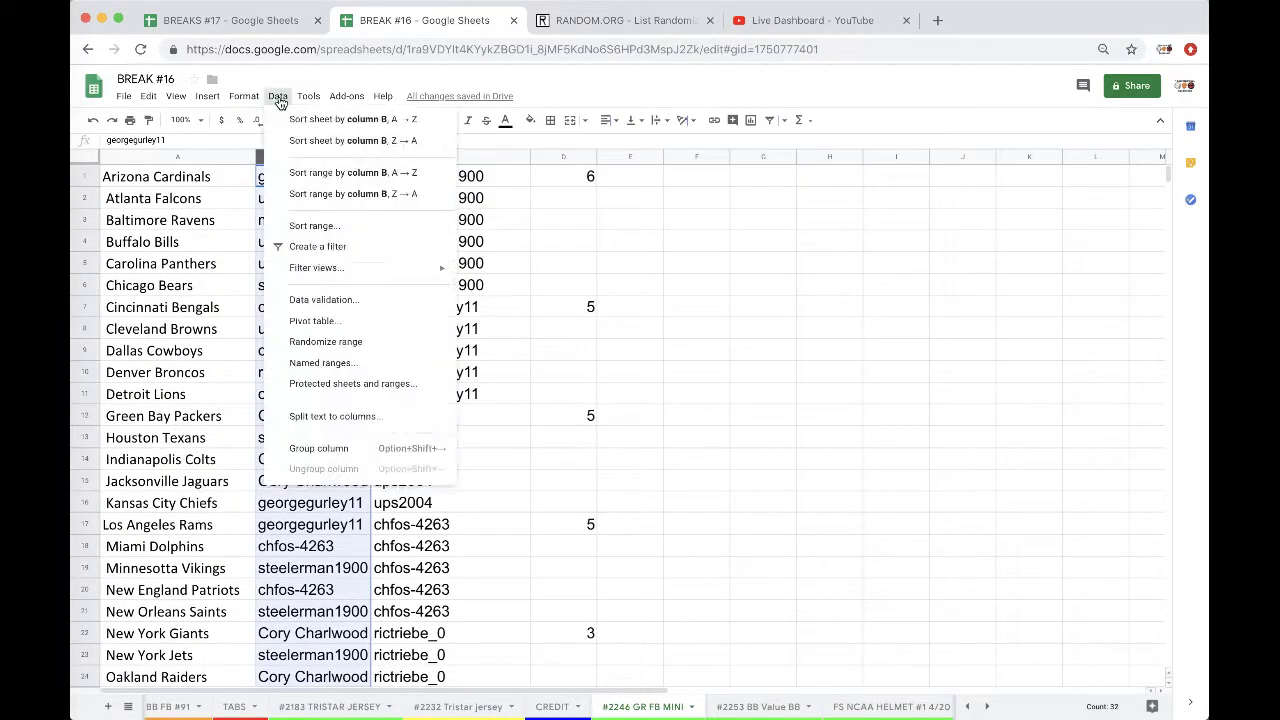
pyautogui.click(340, 119)
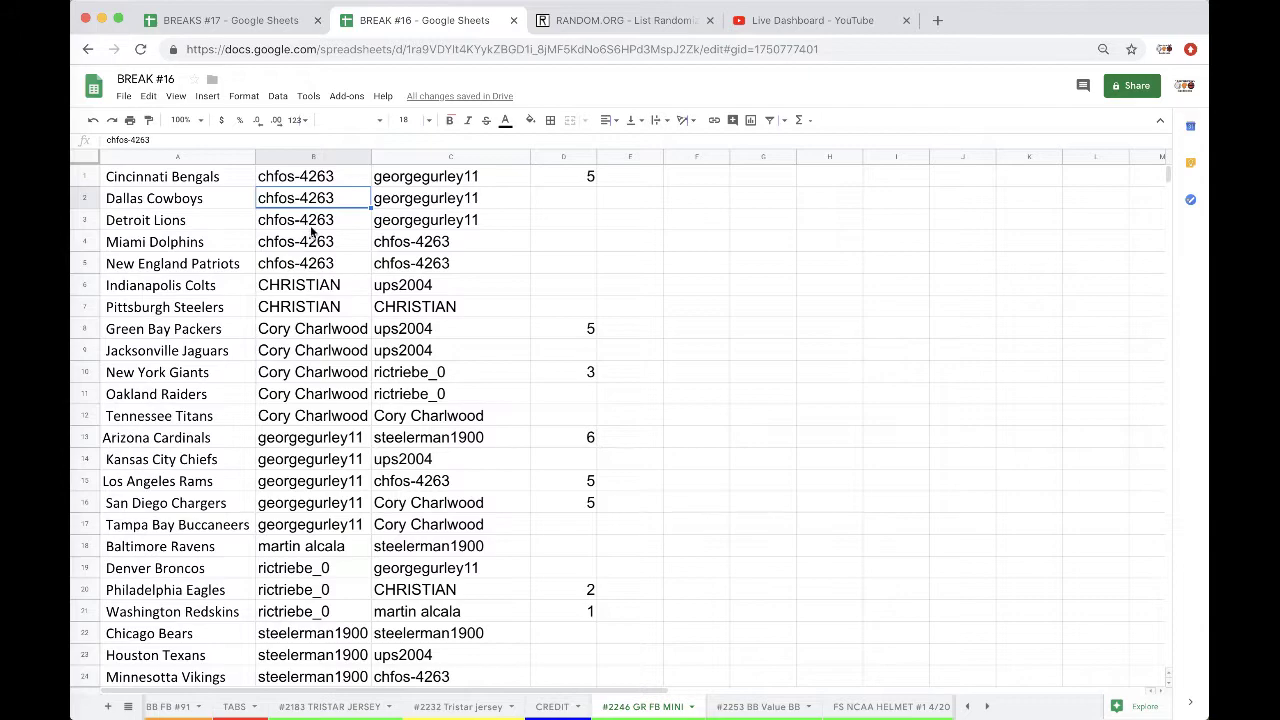
pyautogui.scroll(-2, 312, 232)
pyautogui.scroll(-2, 313, 210)
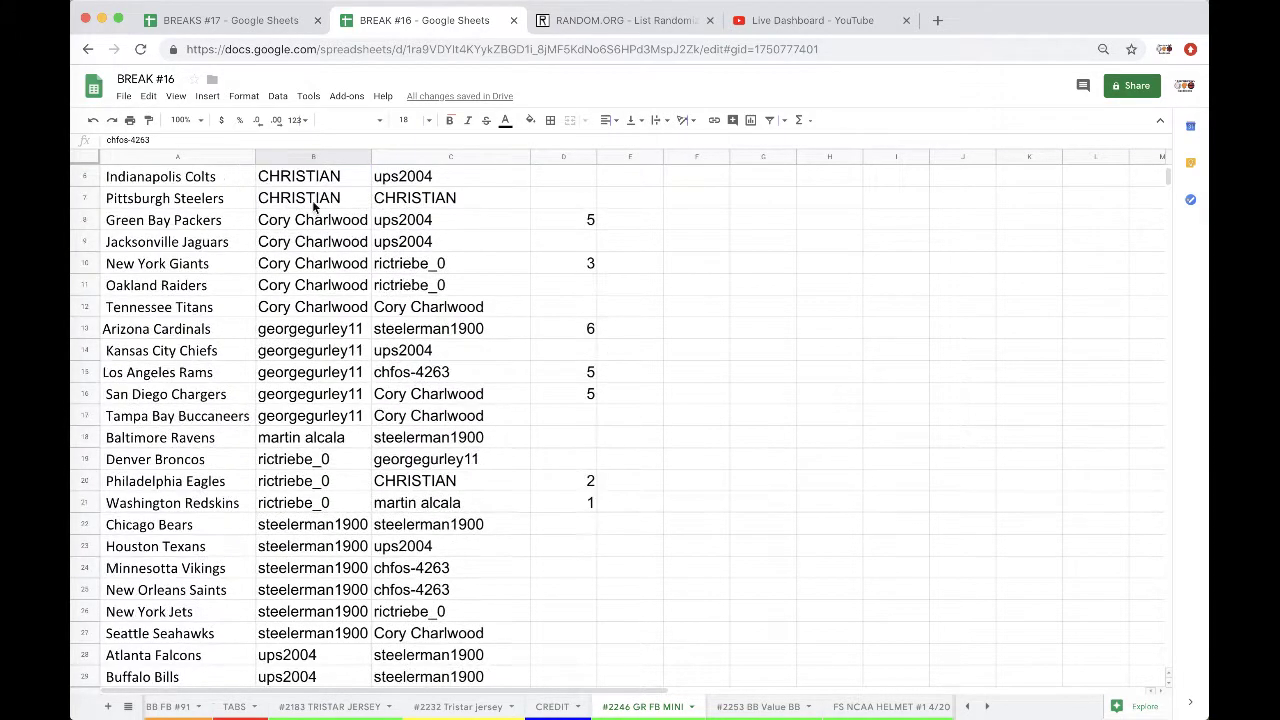
# Select B6 and scroll through the sheet to review all 32 team assignments
pyautogui.click(306, 180)
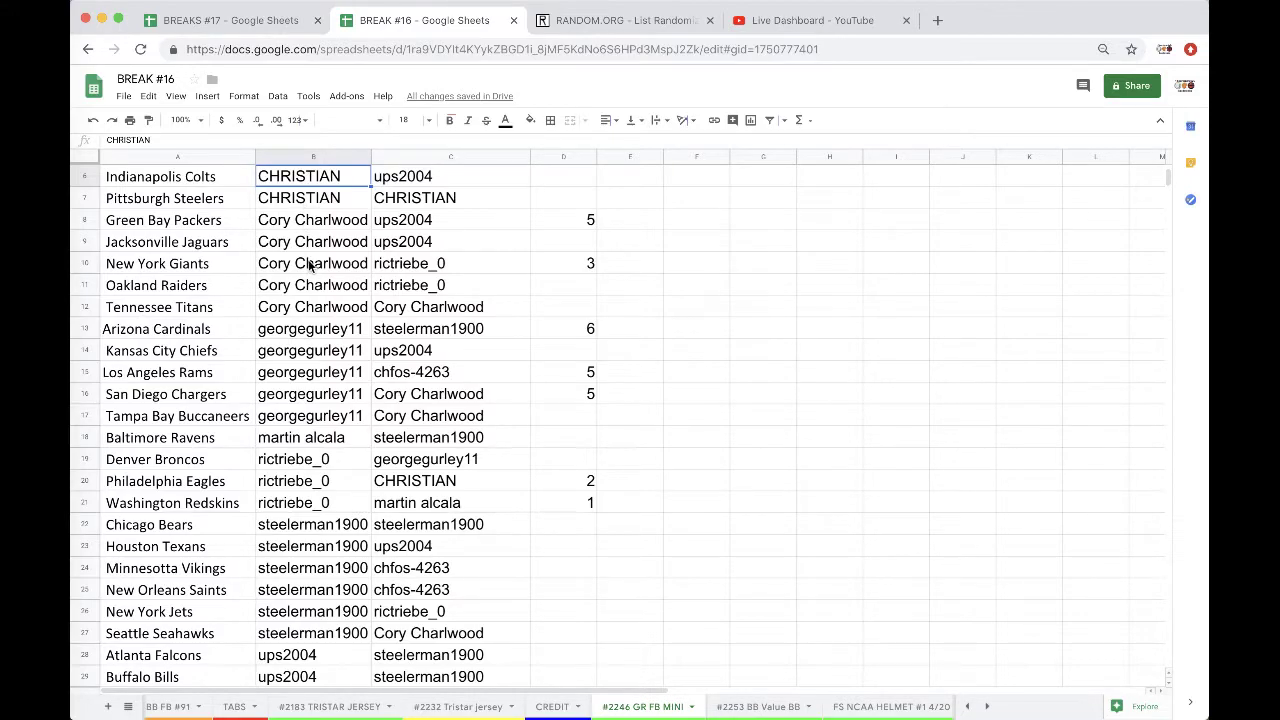
pyautogui.scroll(-1, 311, 265)
pyautogui.scroll(-3, 315, 259)
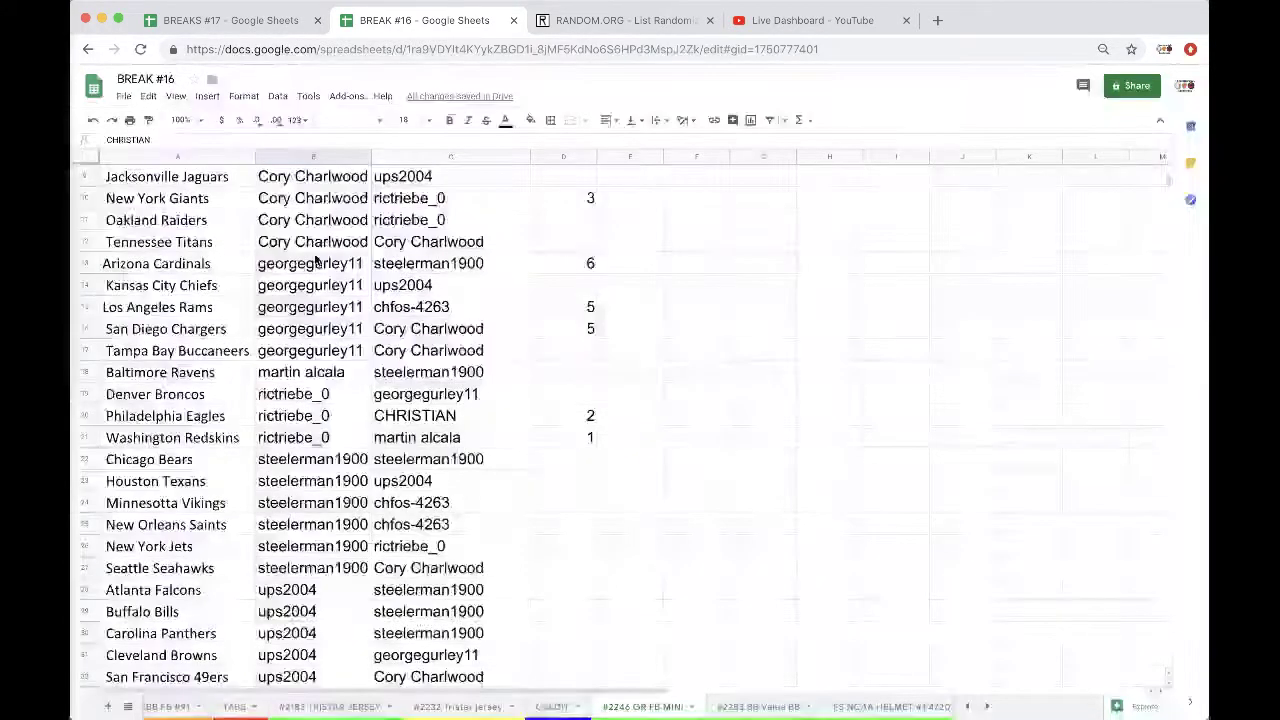
pyautogui.scroll(-1, 315, 270)
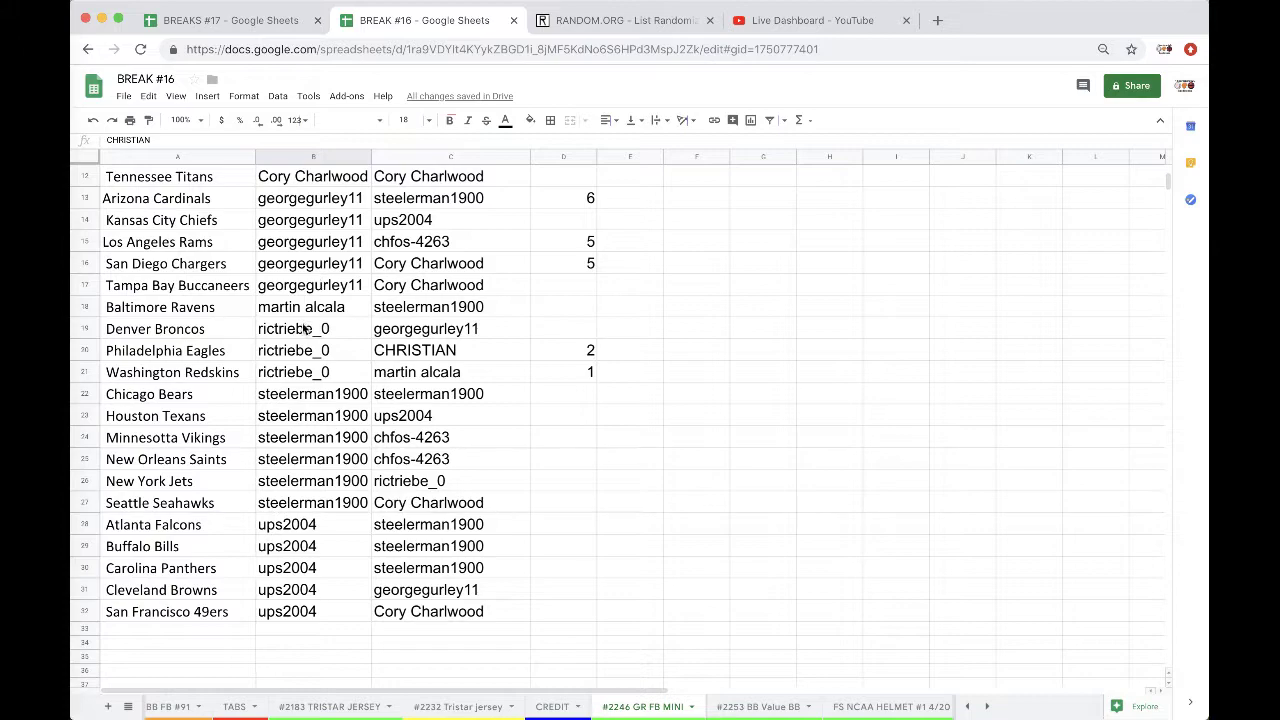
pyautogui.scroll(-2, 313, 275)
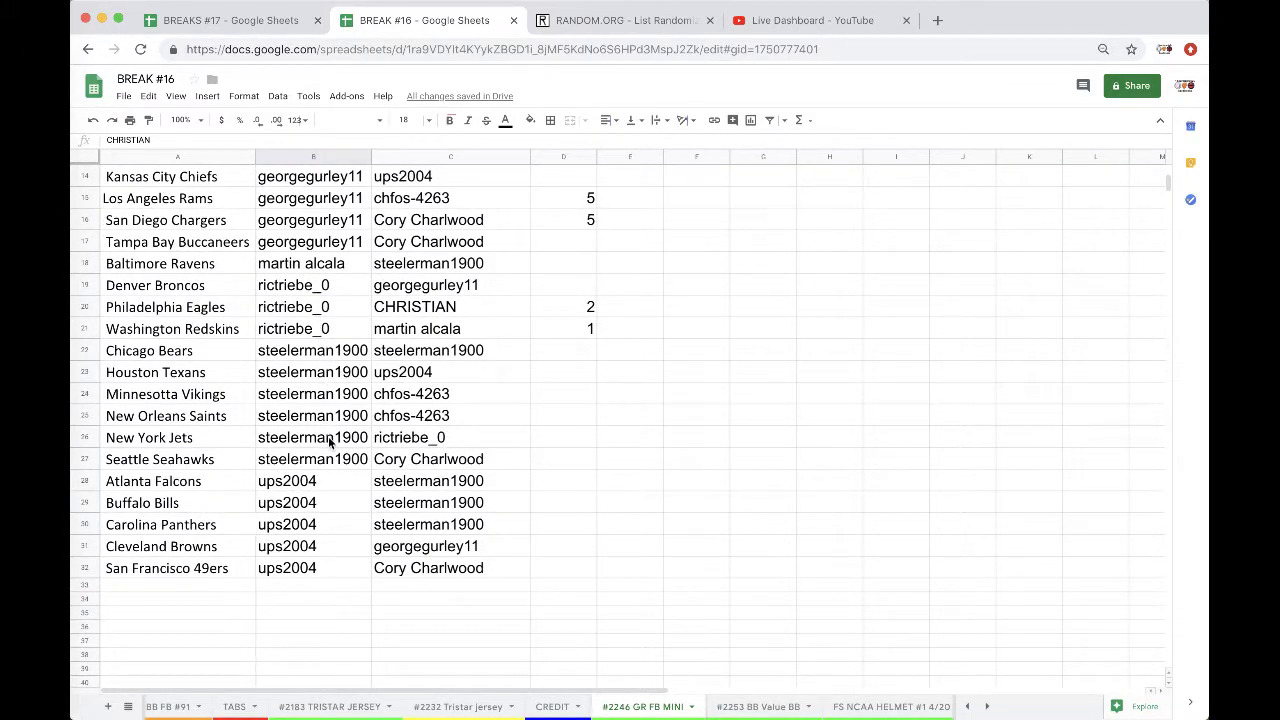
pyautogui.scroll(-1, 315, 400)
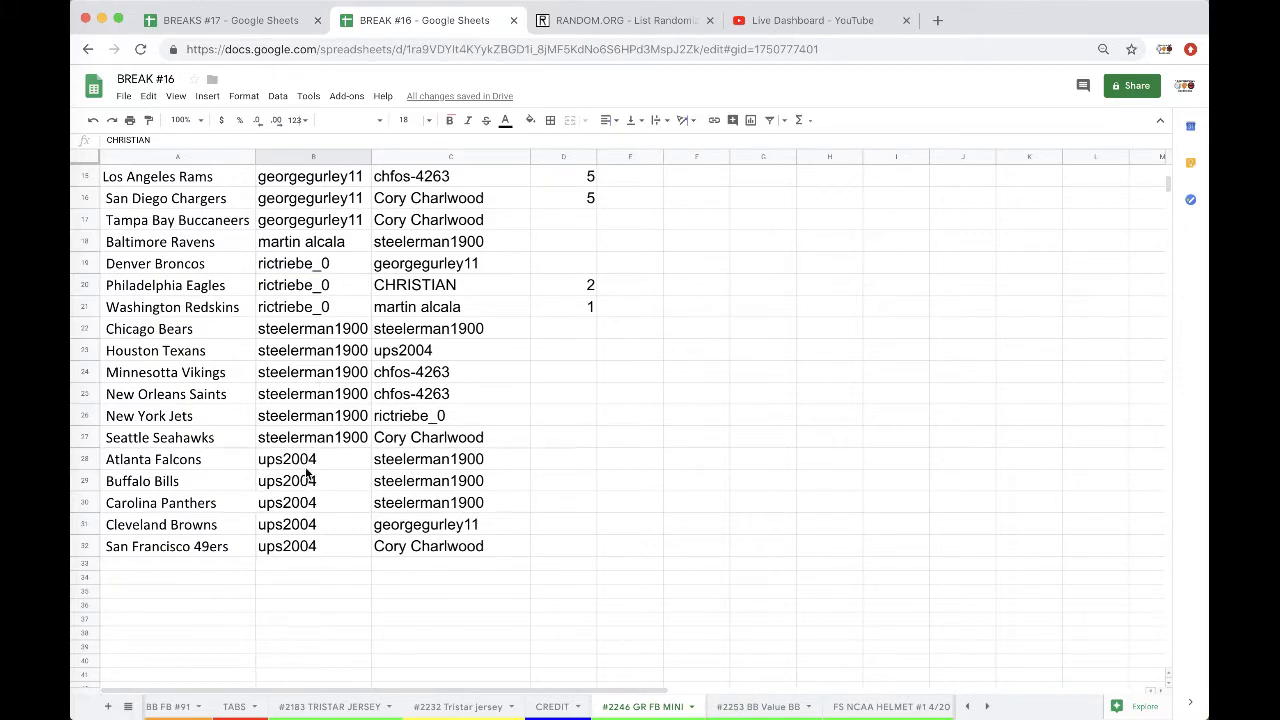
pyautogui.scroll(5, 315, 545)
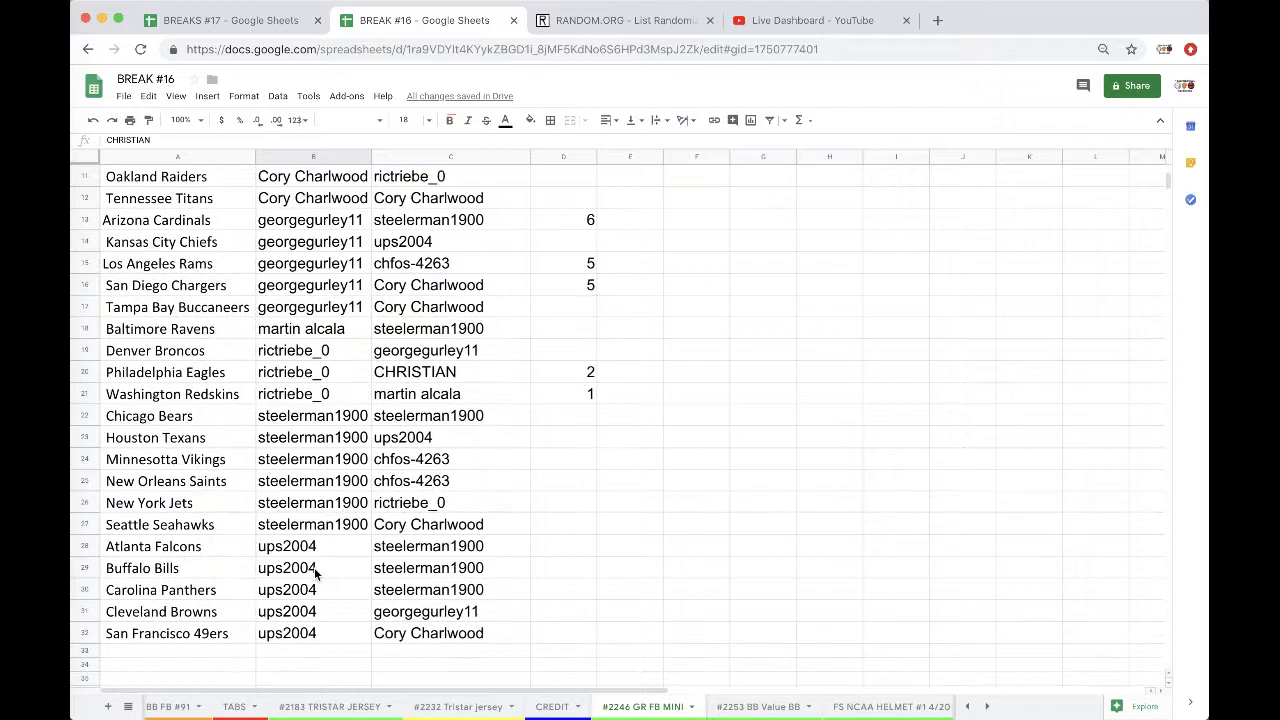
pyautogui.scroll(6, 315, 572)
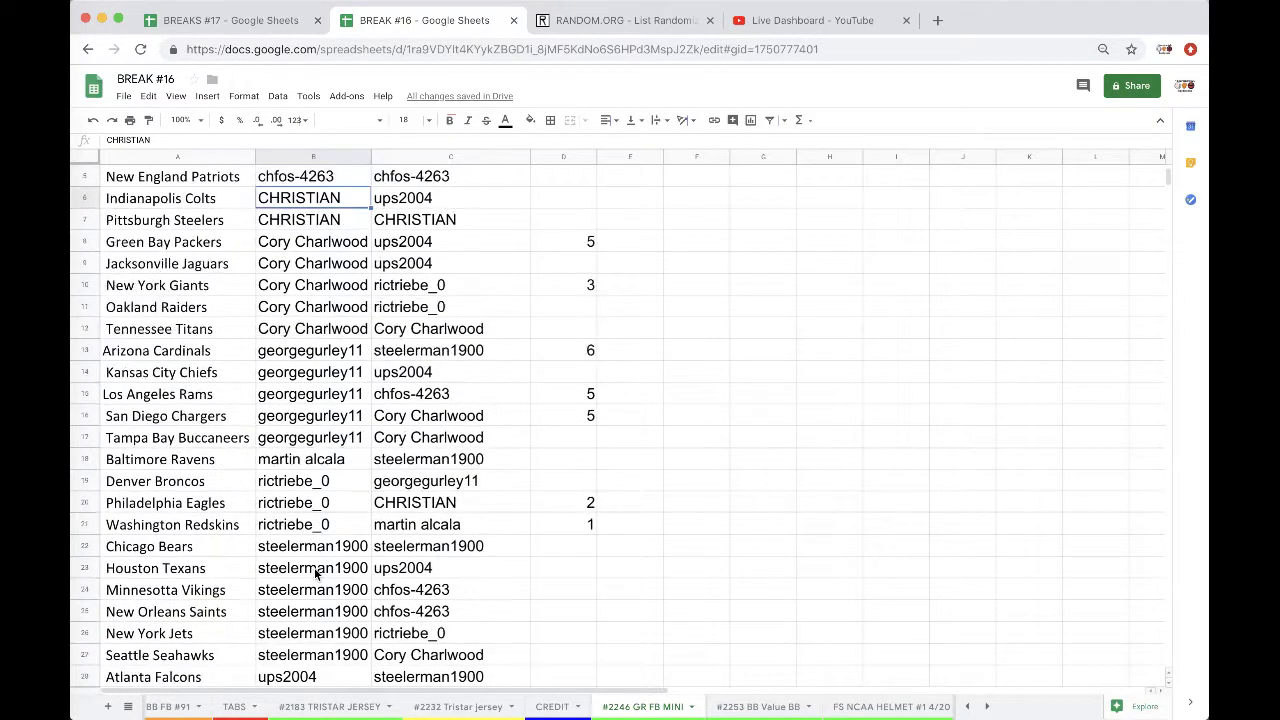
pyautogui.scroll(3, 315, 572)
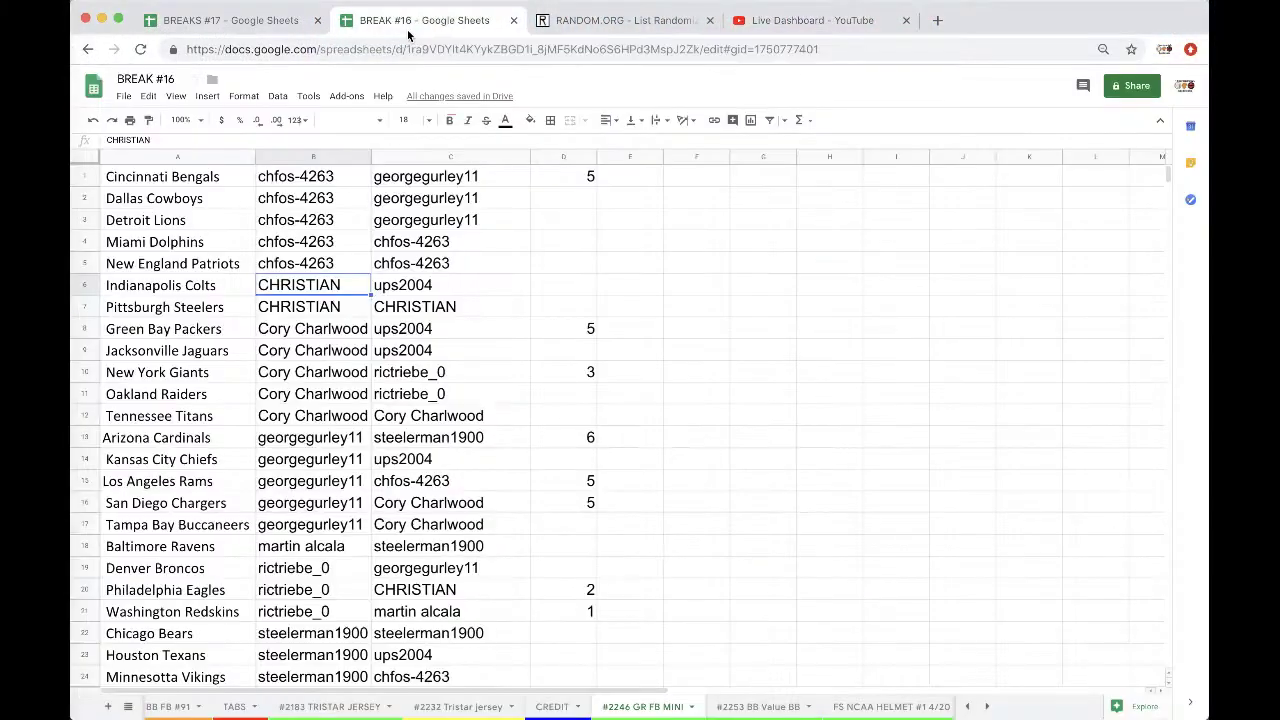
# Fill the San Francisco 49ers' name cell B32 red
pyautogui.scroll(-5, 365, 329)
pyautogui.click(299, 636)
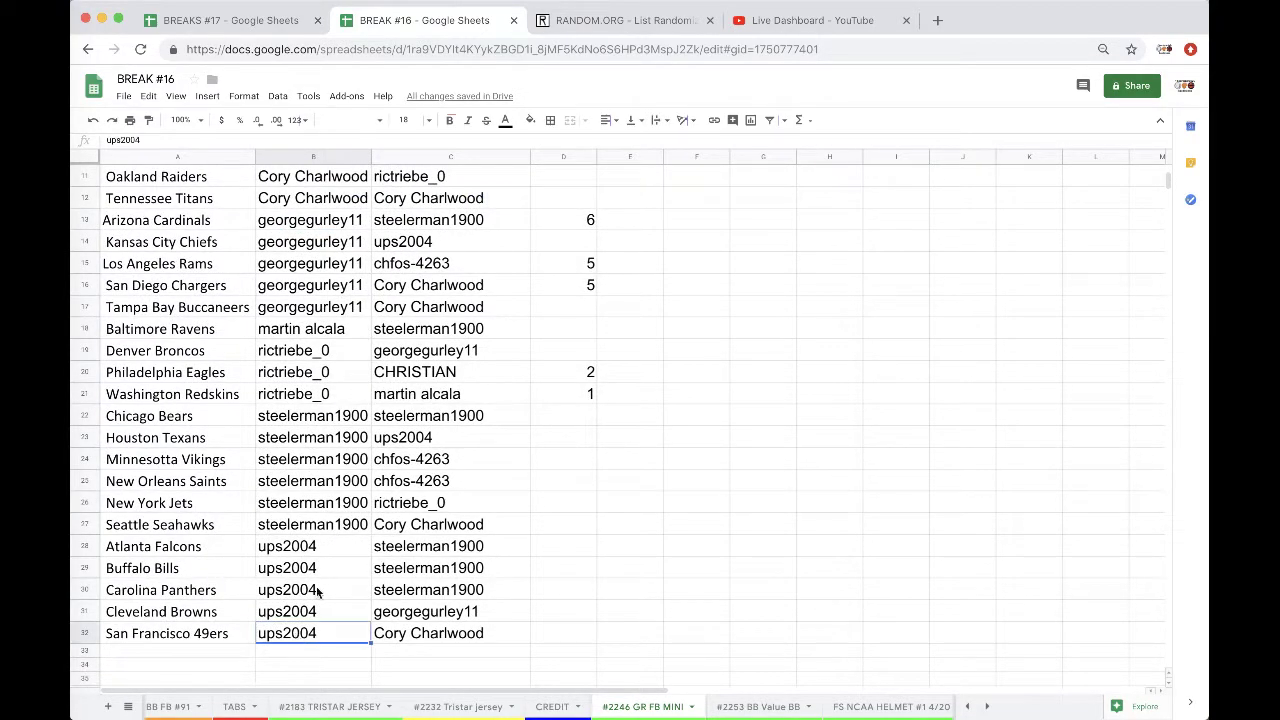
pyautogui.click(531, 119)
pyautogui.click(553, 177)
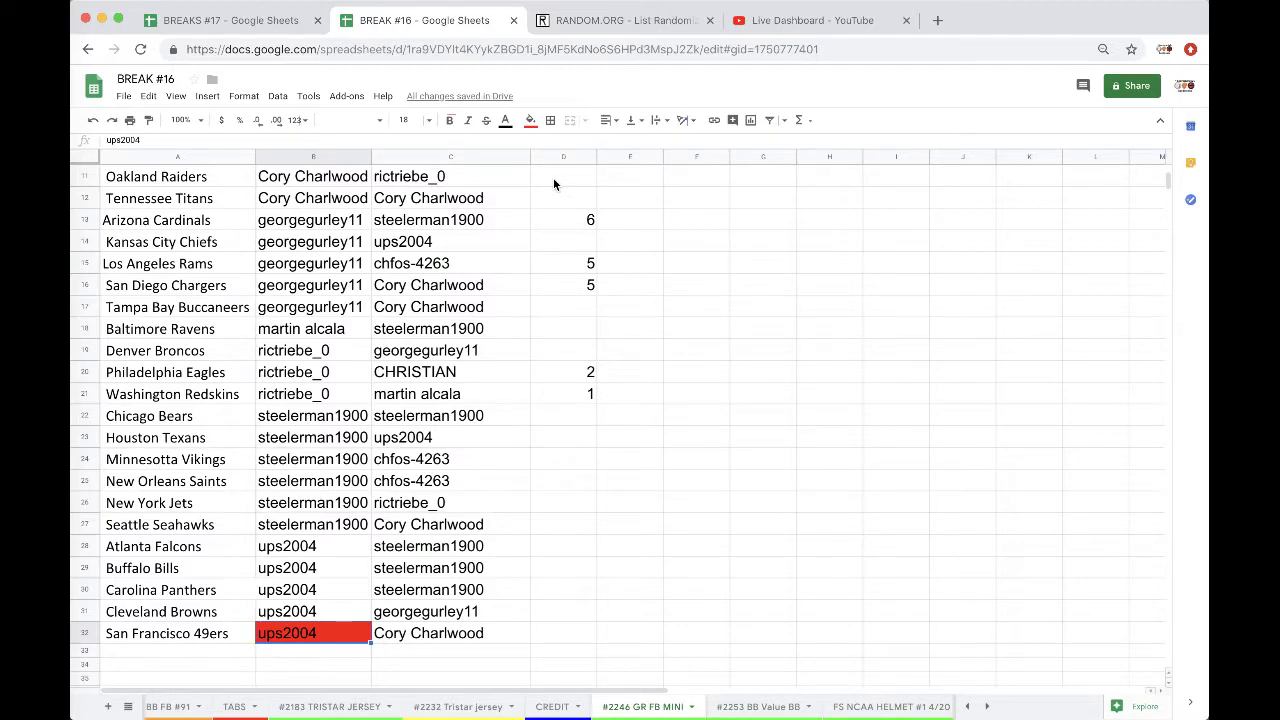
# Sort the sheet A→Z by team name in column A and select column C
pyautogui.click(185, 157)
pyautogui.click(277, 96)
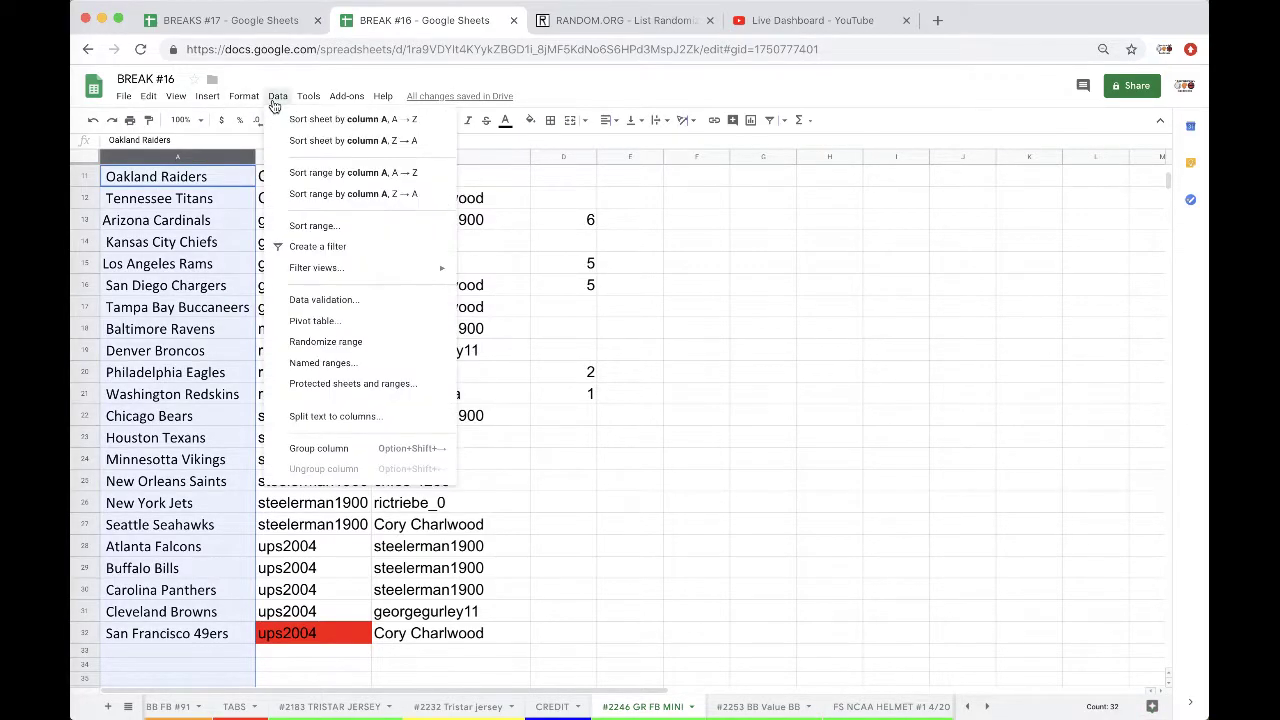
pyautogui.click(310, 113)
pyautogui.scroll(5, 430, 283)
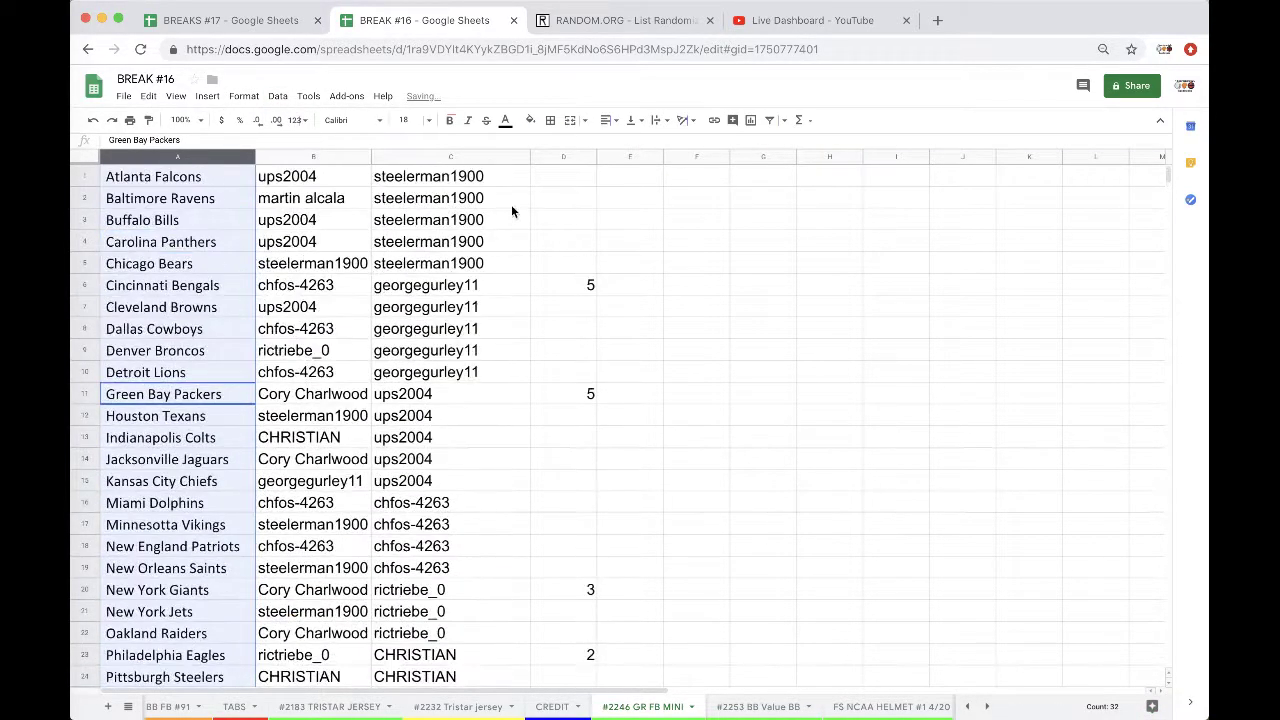
pyautogui.click(461, 157)
# Reload RANDOM.ORG's List Randomizer and paste the 32 copied names
pyautogui.click(620, 22)
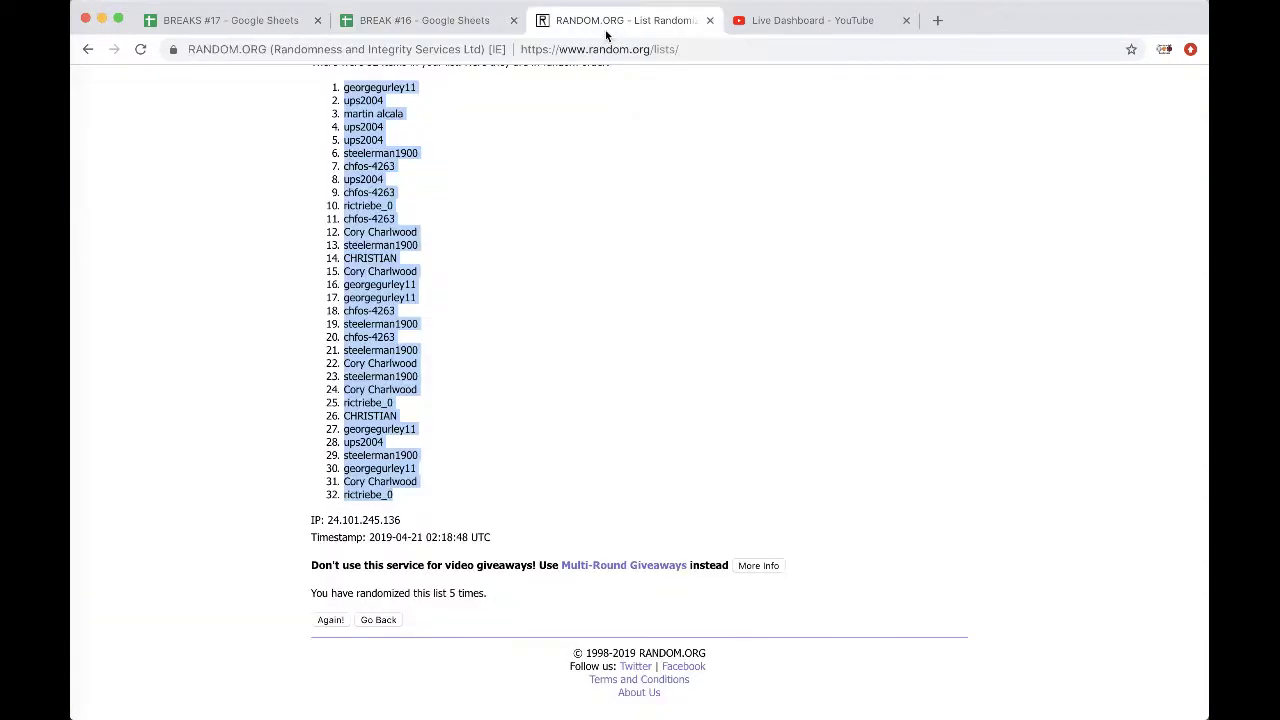
pyautogui.click(594, 49)
pyautogui.press('Return')
pyautogui.hotkey('ctrl', 'v')
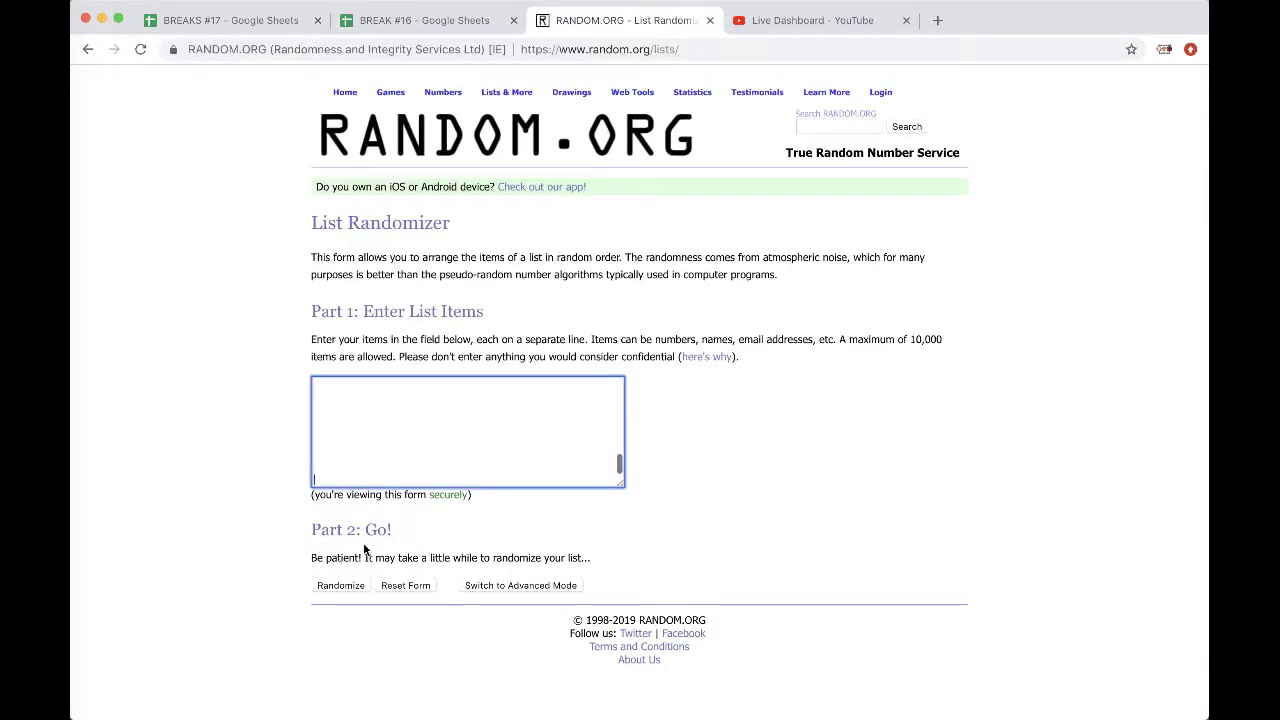
# Randomize the list four times and select the first name in the result
pyautogui.click(333, 587)
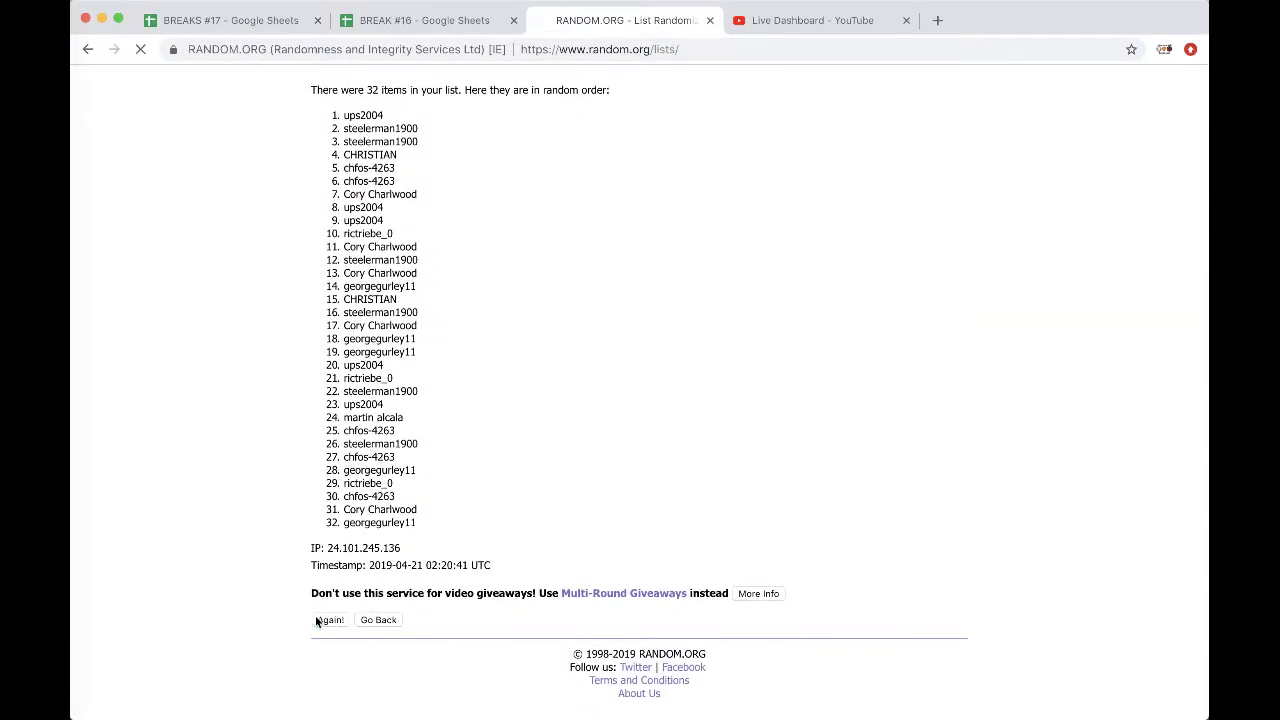
pyautogui.click(328, 615)
pyautogui.click(329, 618)
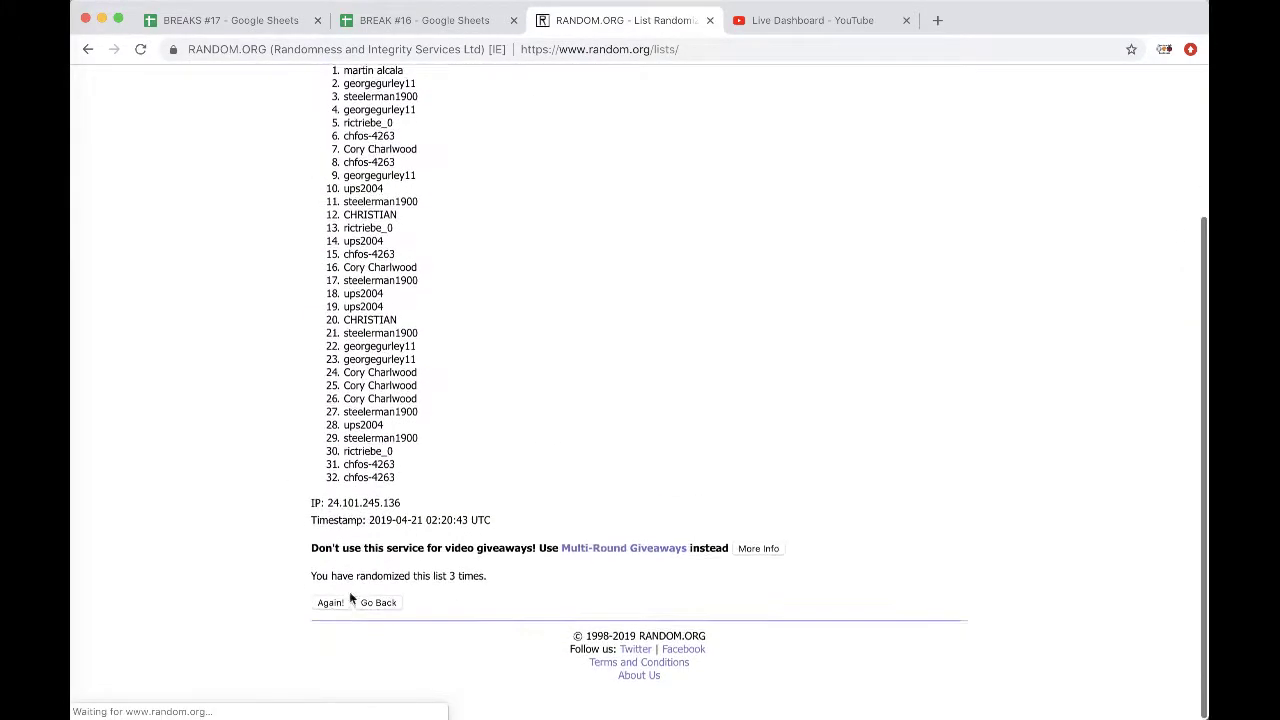
pyautogui.click(329, 618)
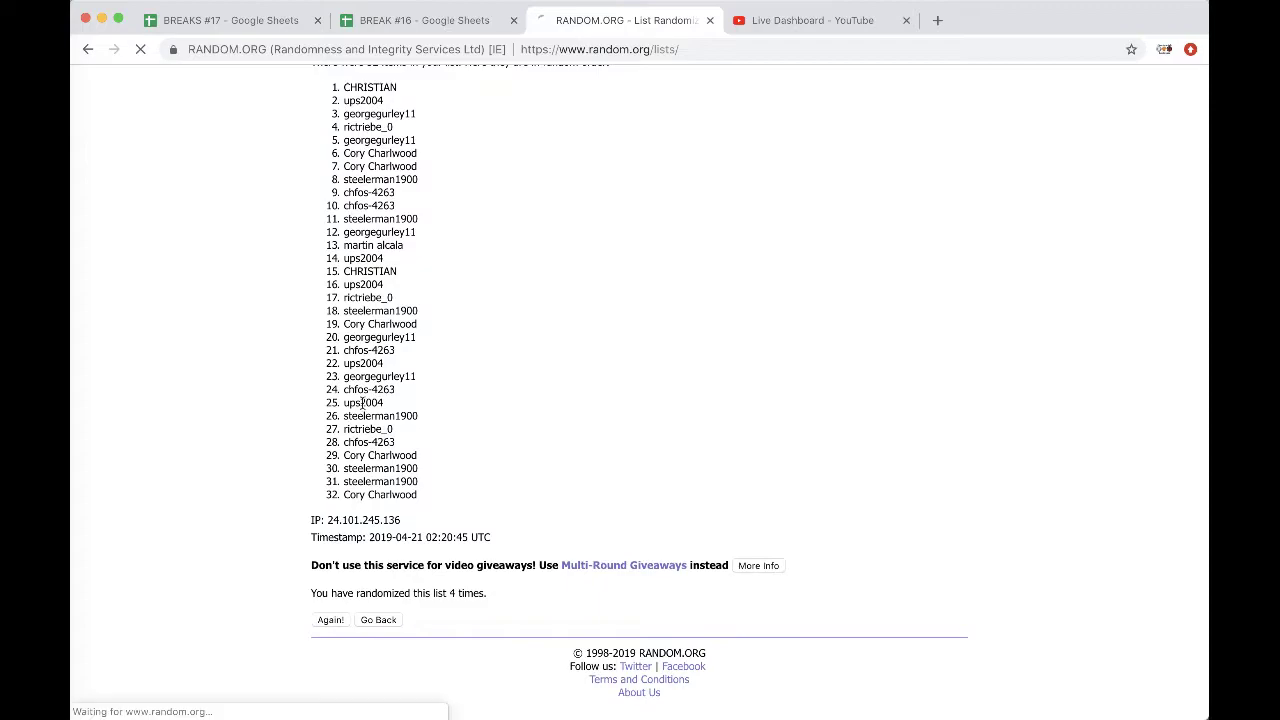
pyautogui.moveTo(344, 283); pyautogui.dragTo(417, 283)
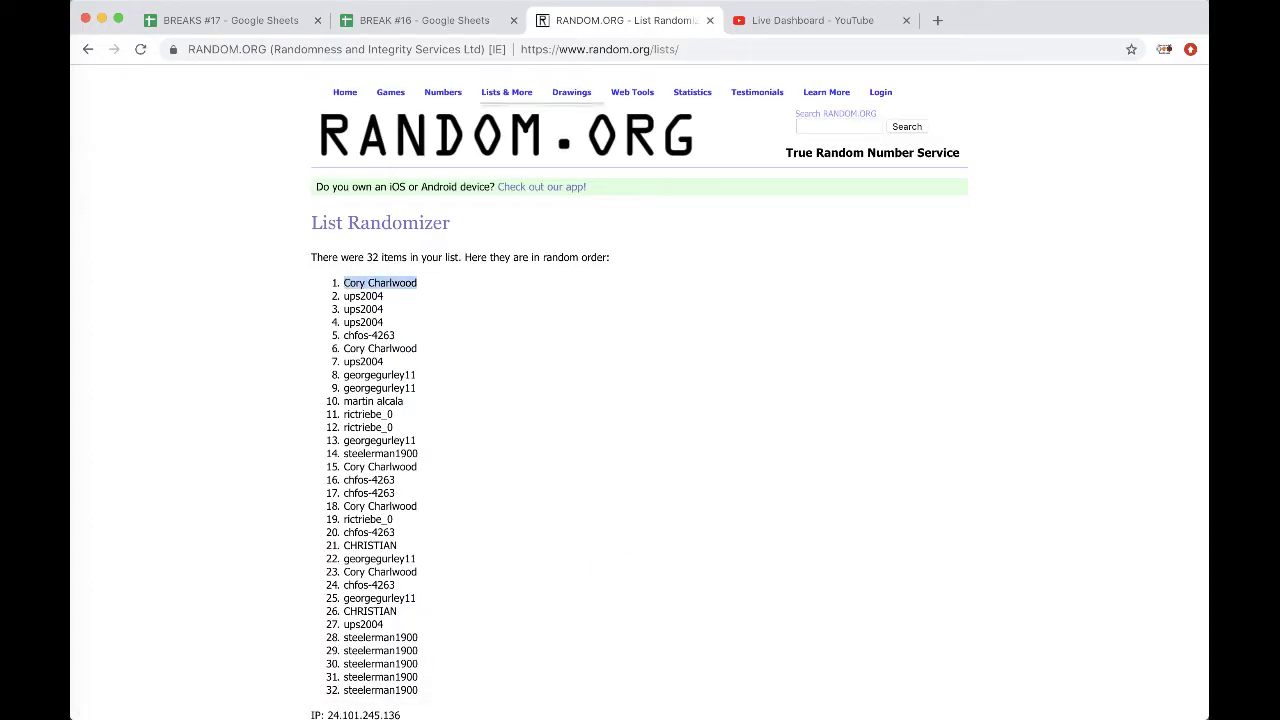
pyautogui.click(445, 22)
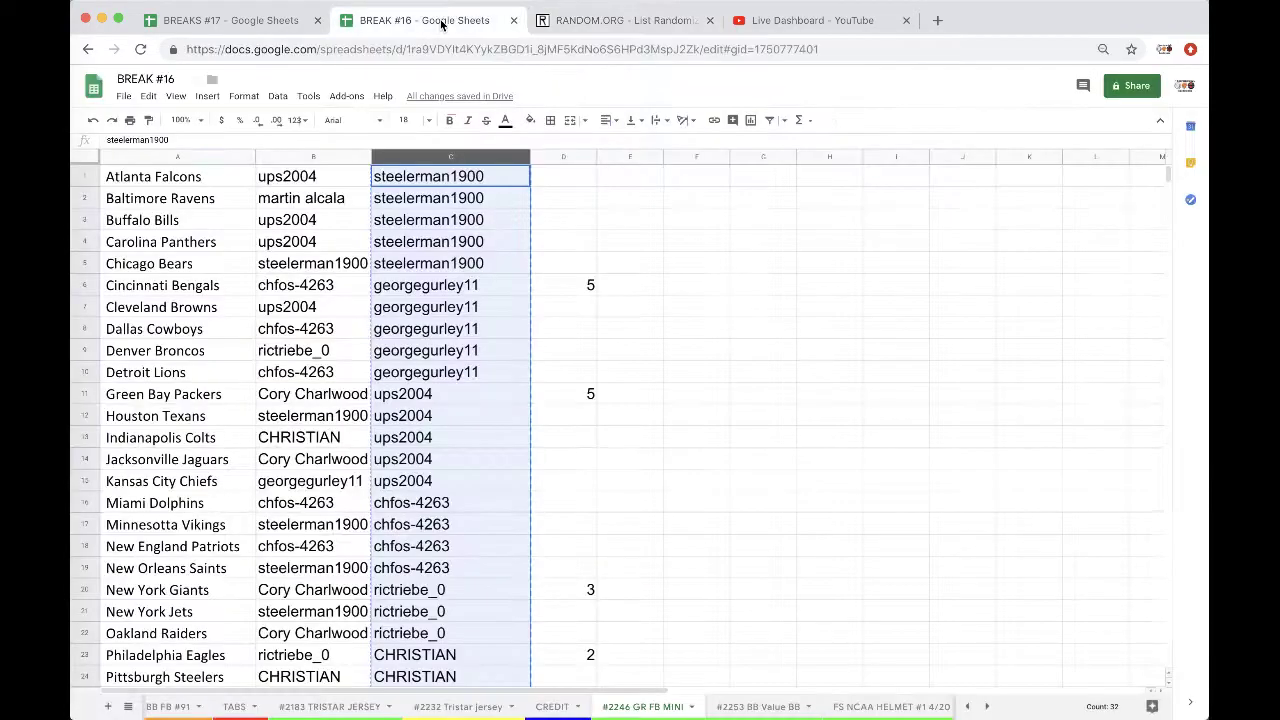
# Paste the winner's name into C12 of the BB FB #91 sheet
pyautogui.hscroll(-3, 496, 710)
pyautogui.click(510, 706)
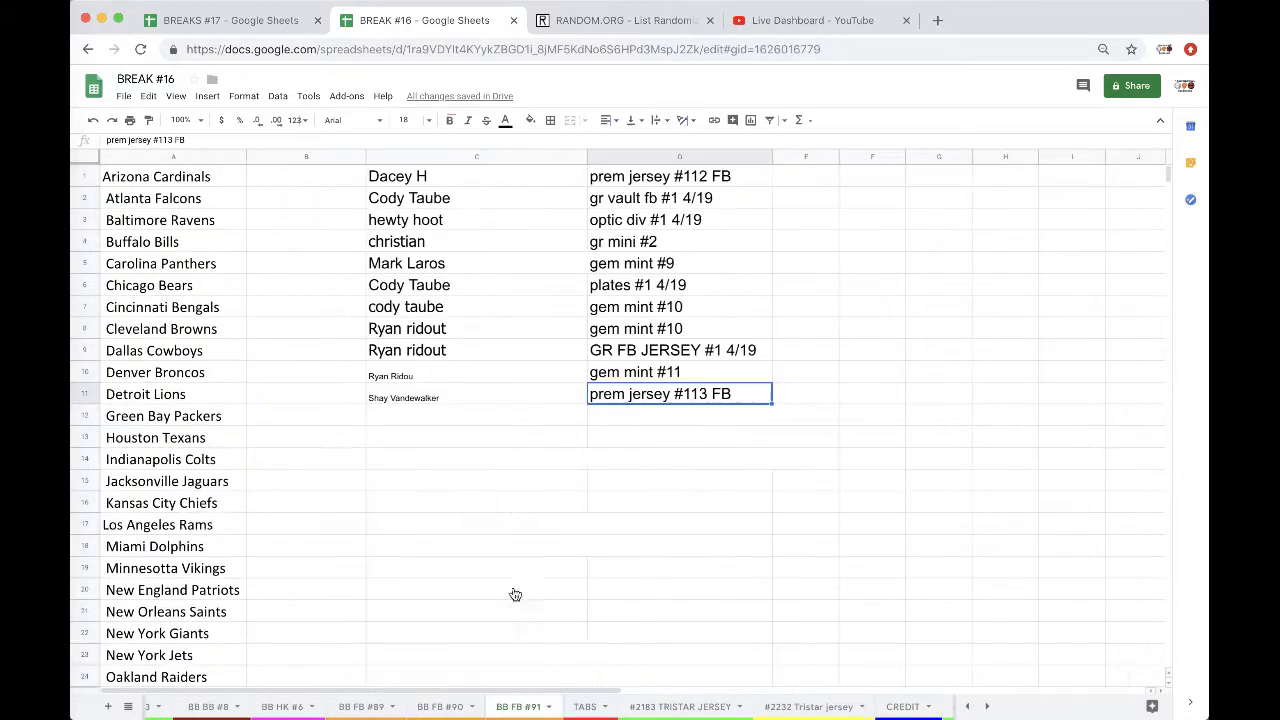
pyautogui.click(462, 415)
pyautogui.hotkey('ctrl', 'v')
# Enter '2246 gr fb mini' in D12 beside the winner
pyautogui.click(605, 418)
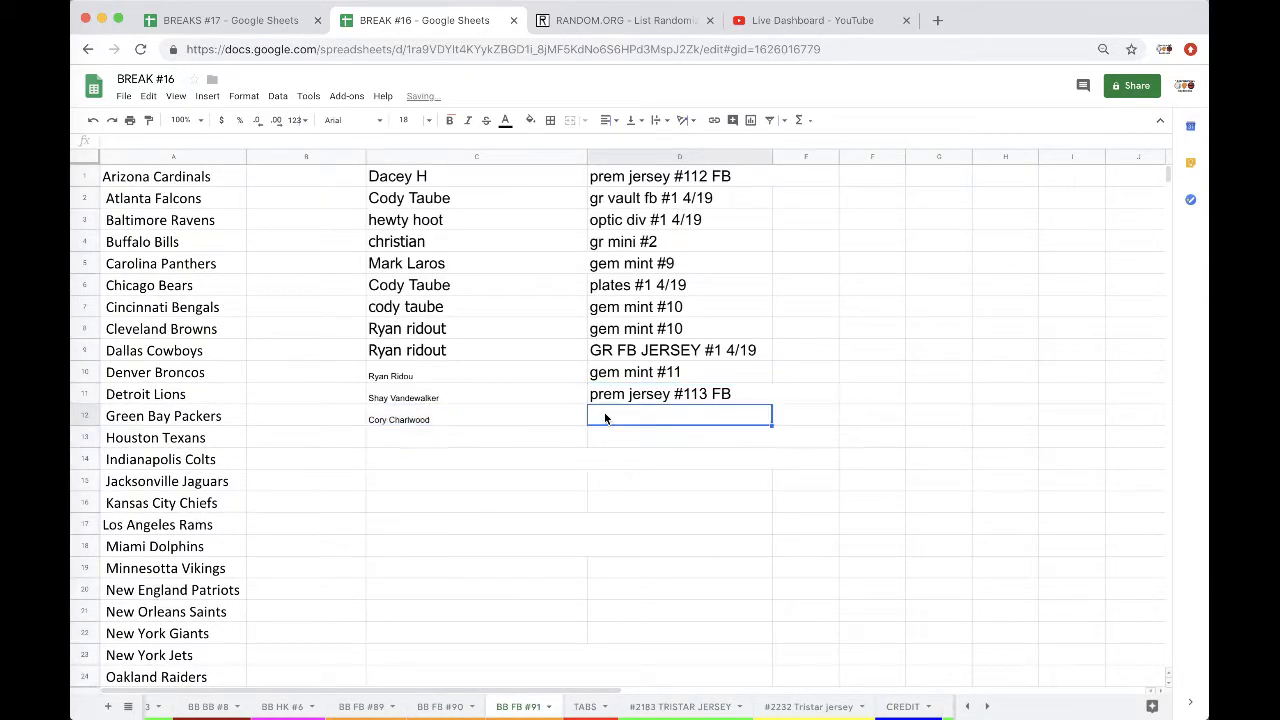
pyautogui.write('2246')
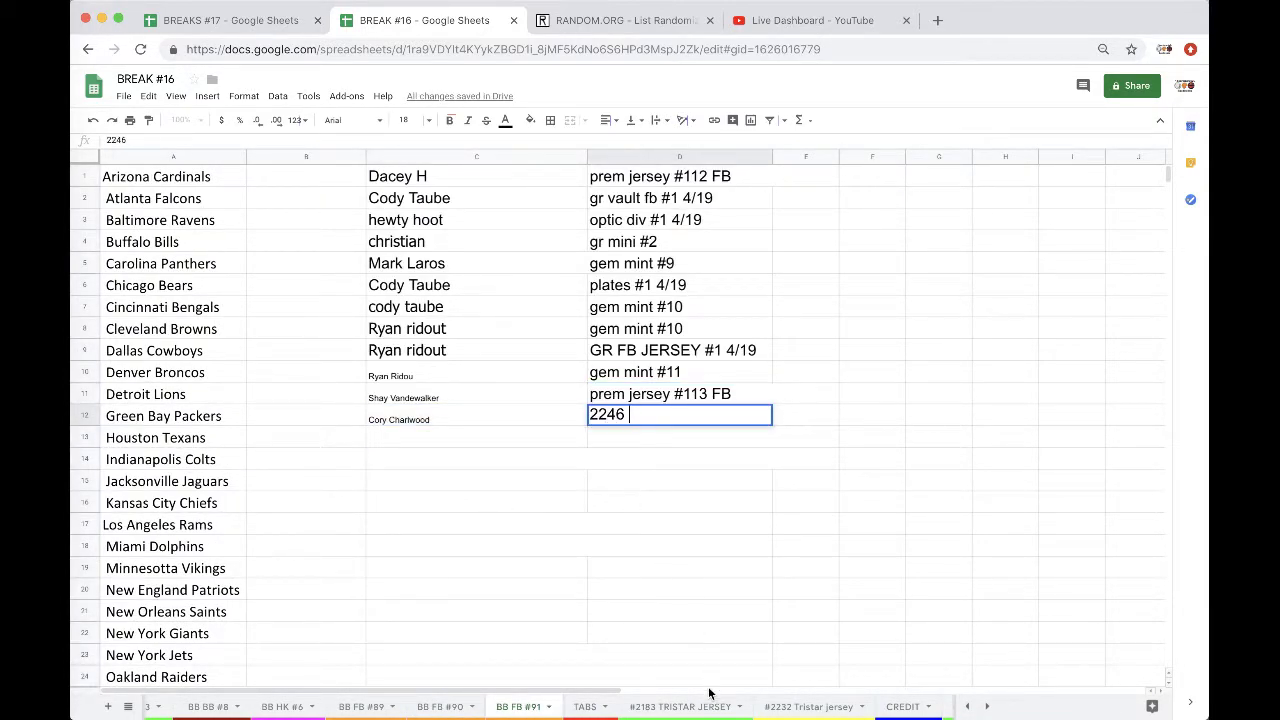
pyautogui.hscroll(3, 709, 693)
pyautogui.write('g')
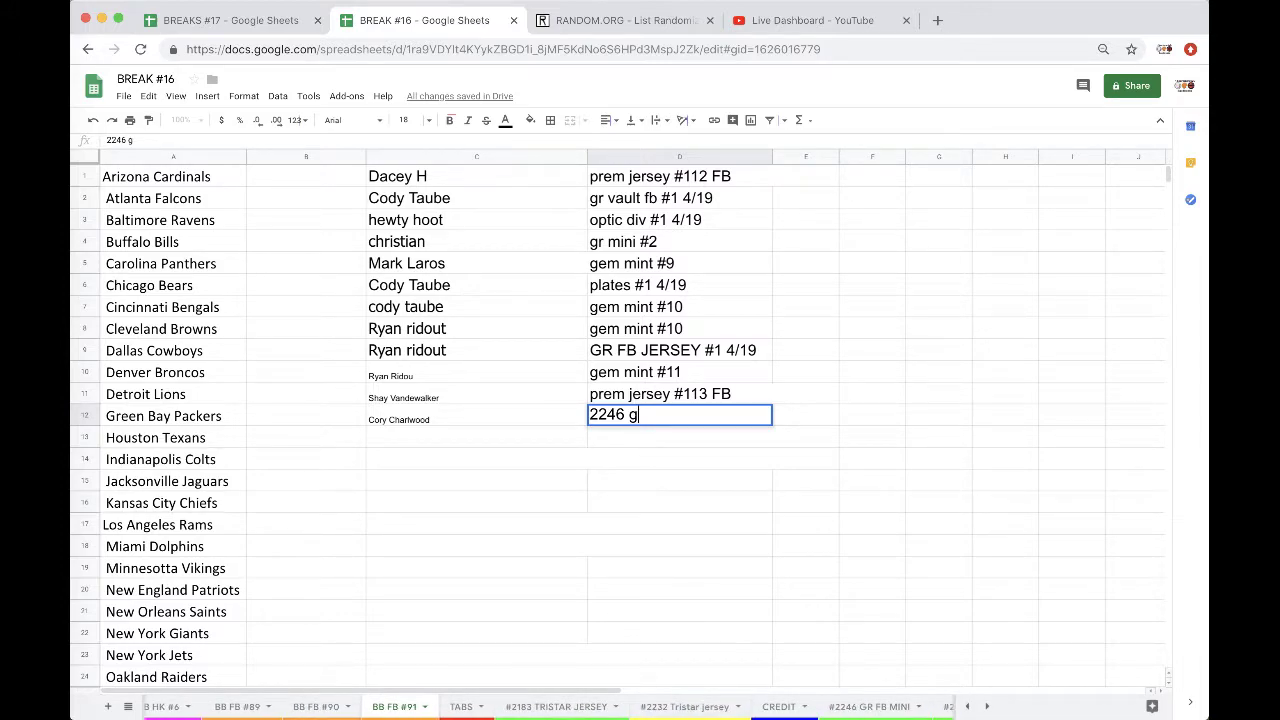
pyautogui.write('r fb mini')
pyautogui.hscroll(3, 749, 710)
# Move the #2246 GR FB MINI tab further left, then open #2253 BB Value BB
pyautogui.click(777, 712)
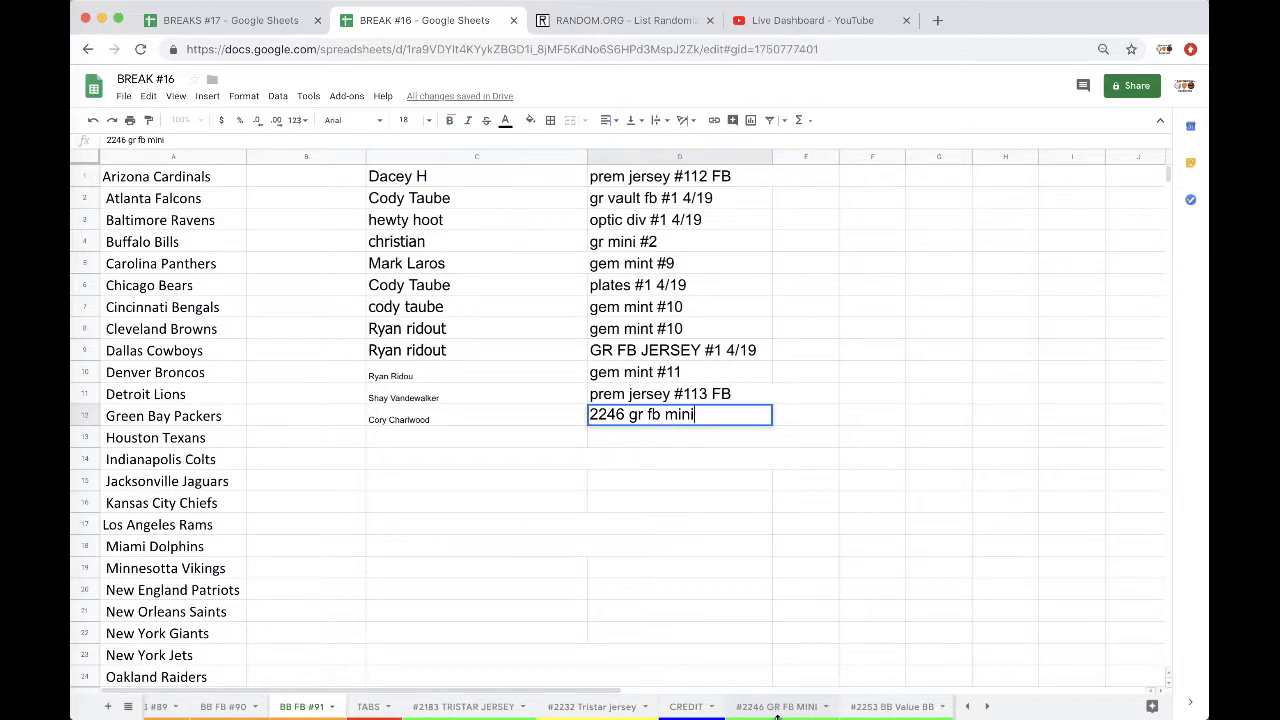
pyautogui.moveTo(777, 715)
pyautogui.mouseDown()
pyautogui.moveTo(318, 715)
pyautogui.moveTo(337, 716)
pyautogui.mouseUp()
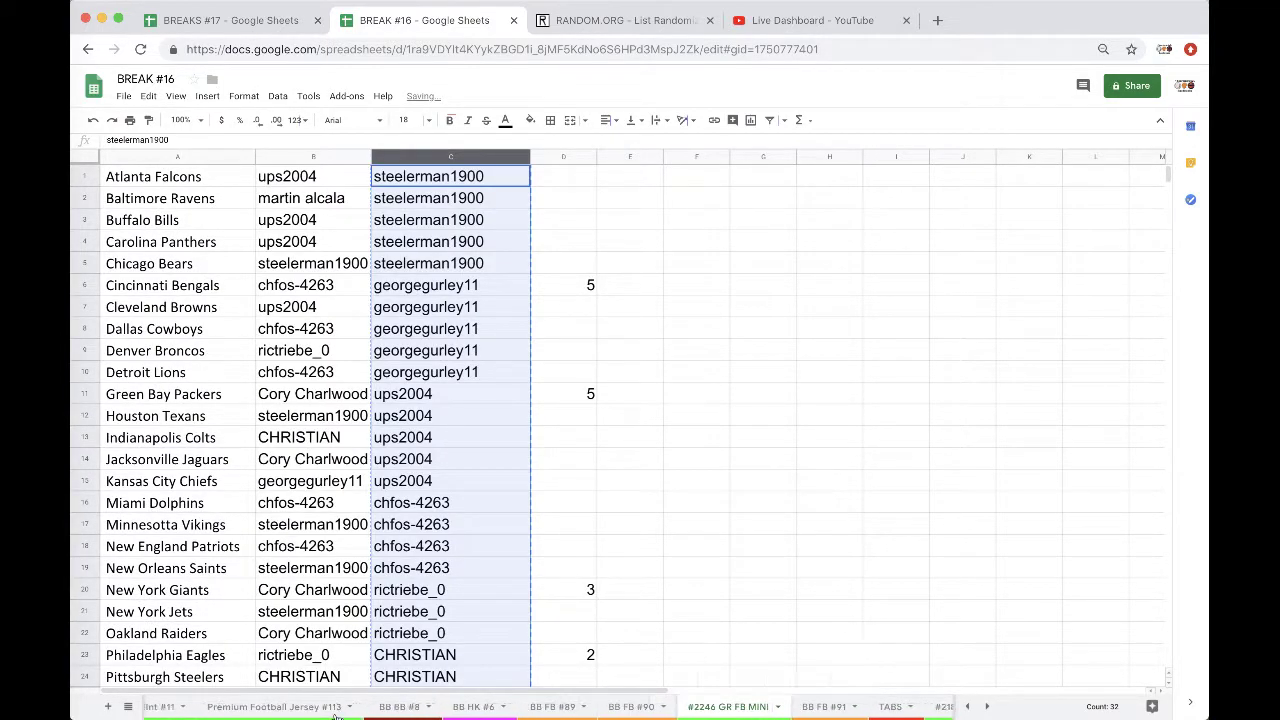
pyautogui.moveTo(765, 712); pyautogui.dragTo(450, 716)
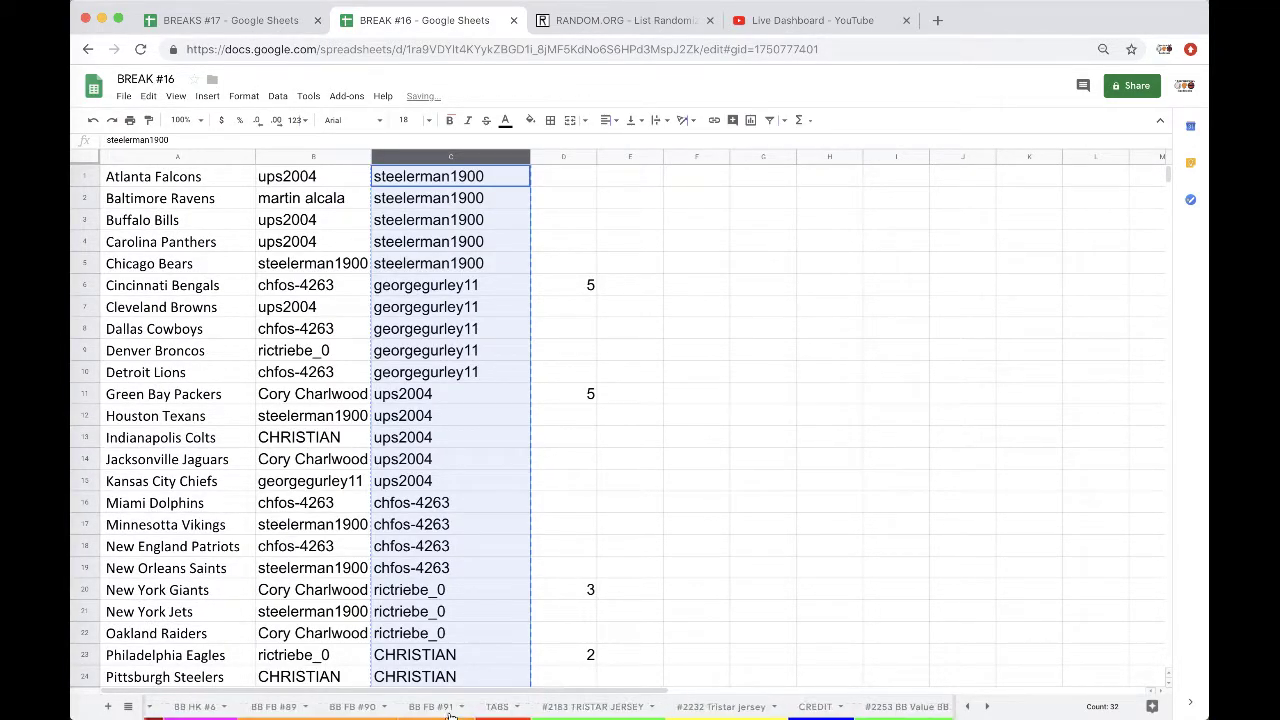
pyautogui.click(672, 710)
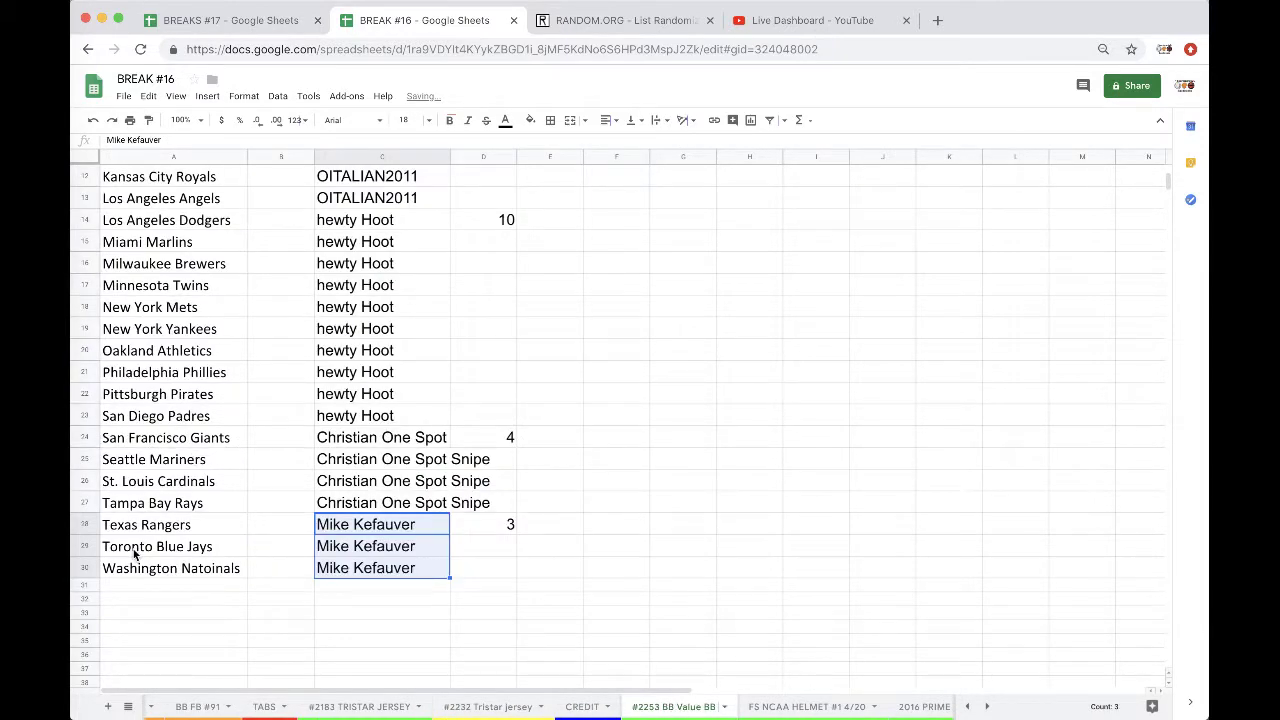
# Bring the OBS Studio window in front of the spreadsheet from the Dock
pyautogui.click(75, 330)
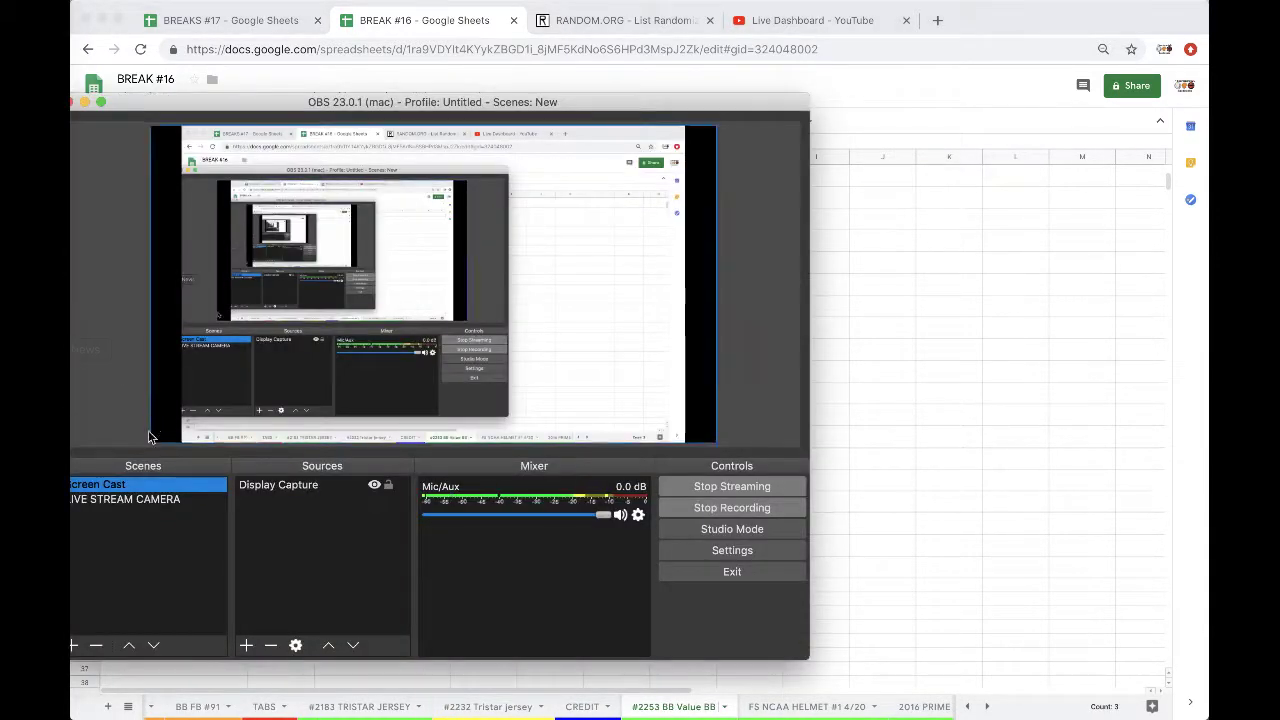